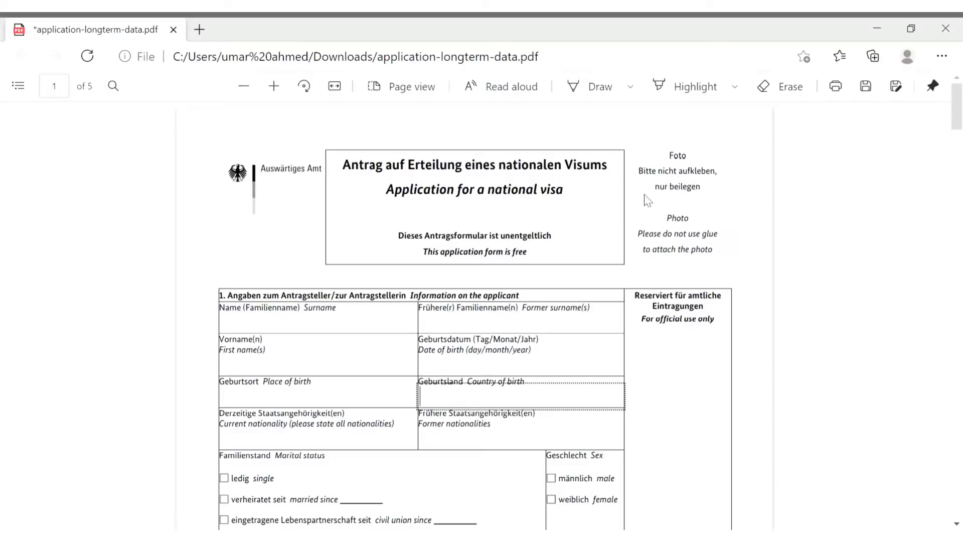
Enter the applicant's surname in the surname field
{"action": "left_click", "coordinate": [657, 216]}
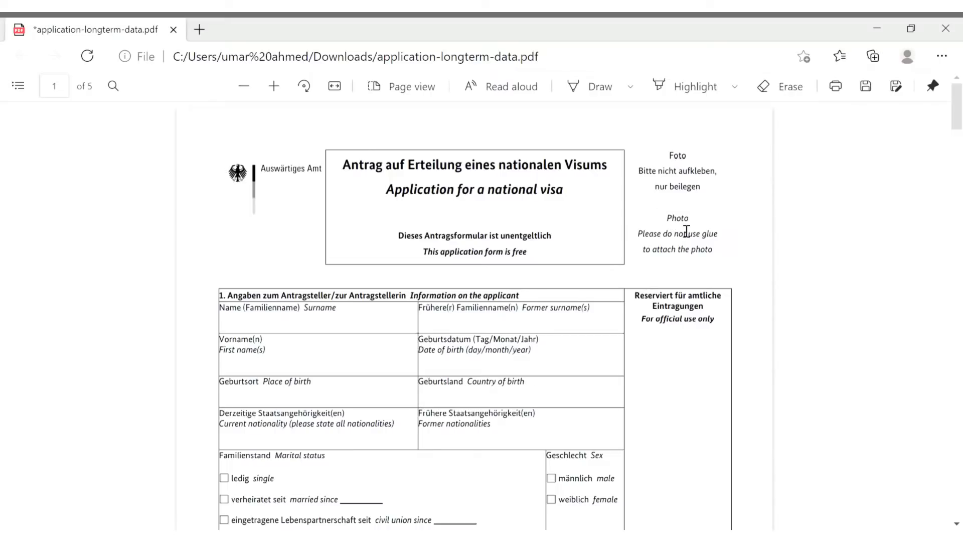
{"action": "left_click_drag", "start_coordinate": [674, 219], "coordinate": [729, 261]}
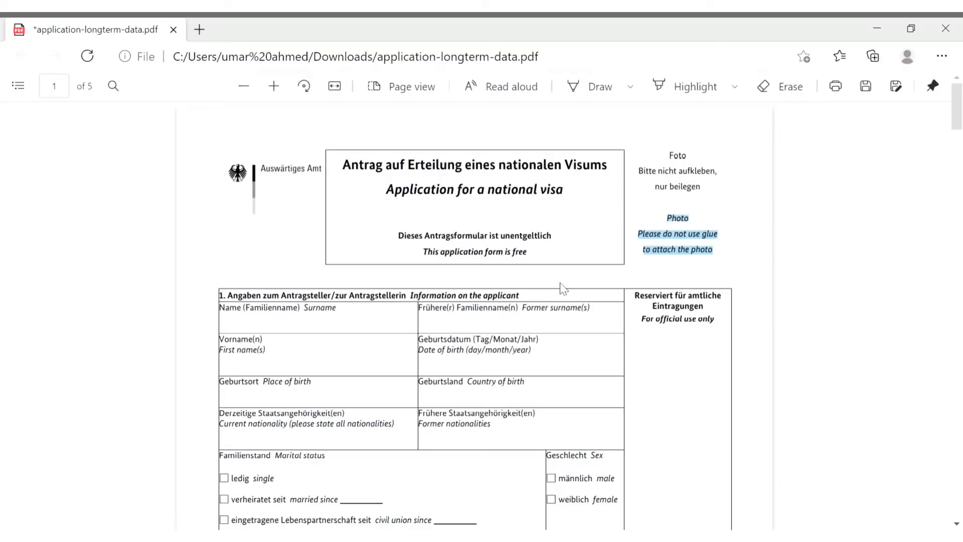
{"action": "left_click", "coordinate": [300, 332]}
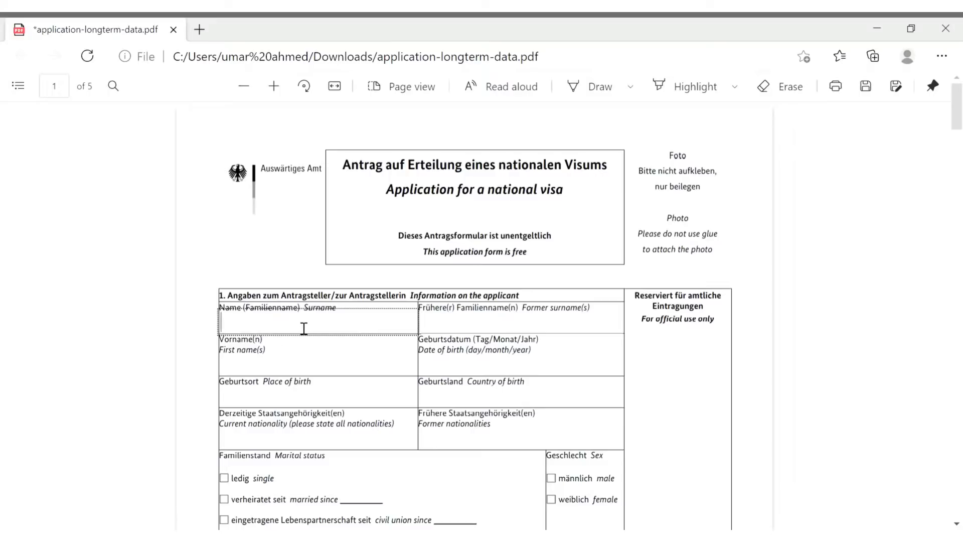
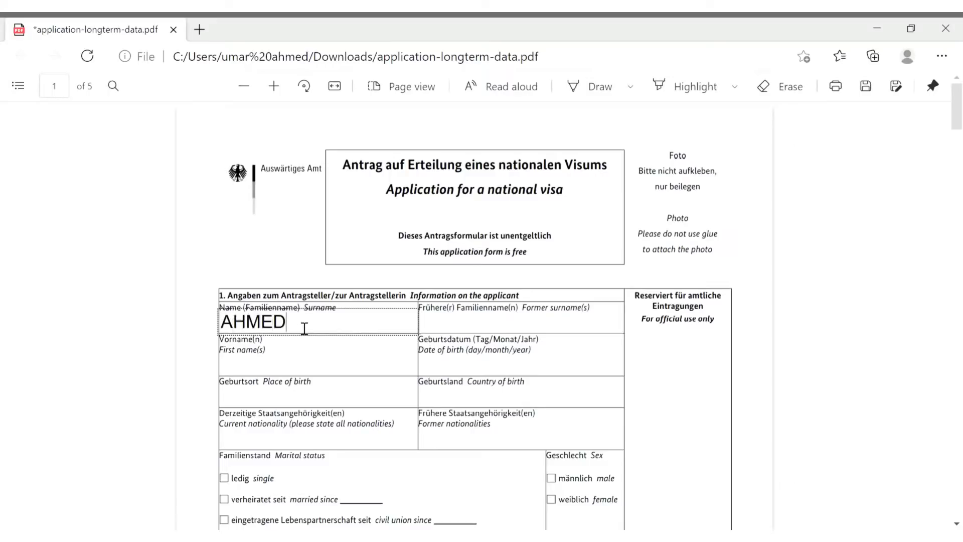
{"action": "left_click", "coordinate": [454, 327]}
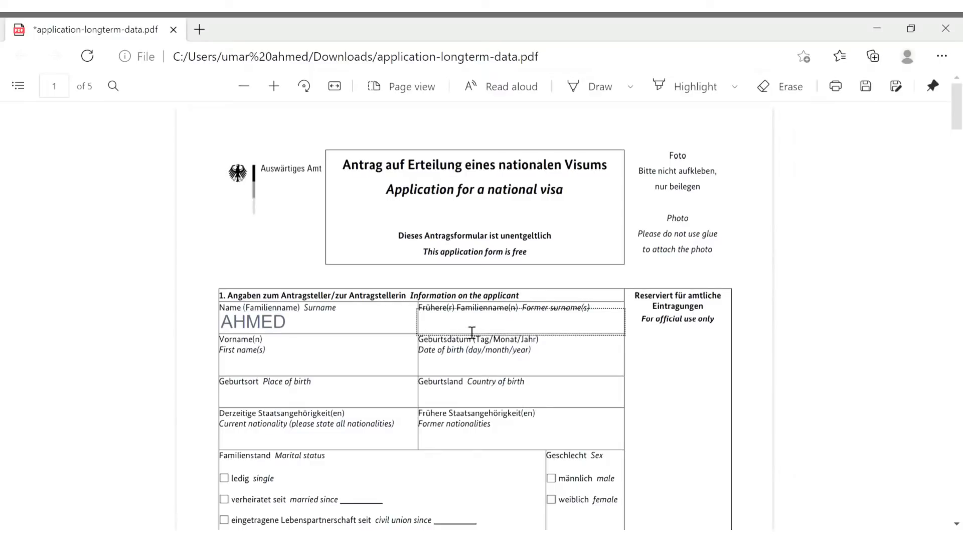
{"action": "left_click", "coordinate": [270, 372]}
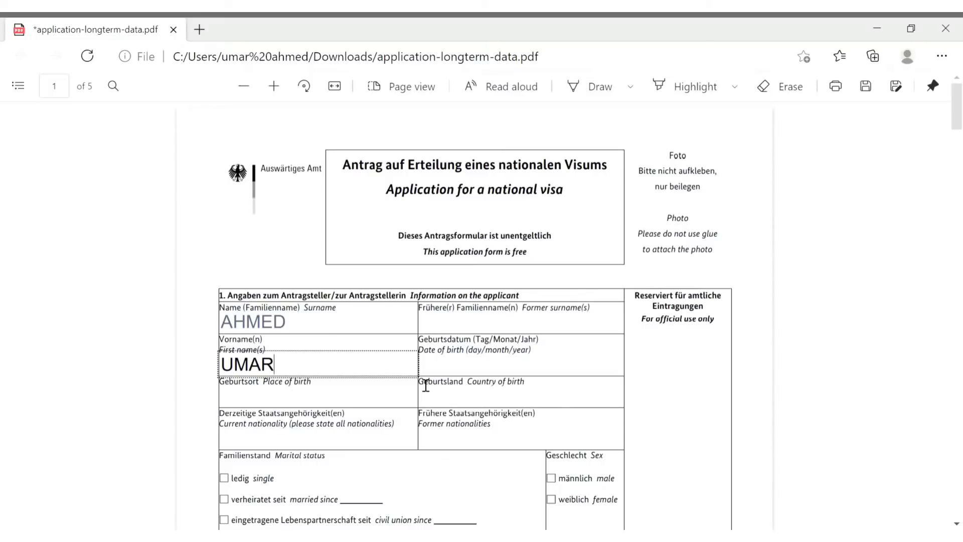
{"action": "key", "text": "Tab"}
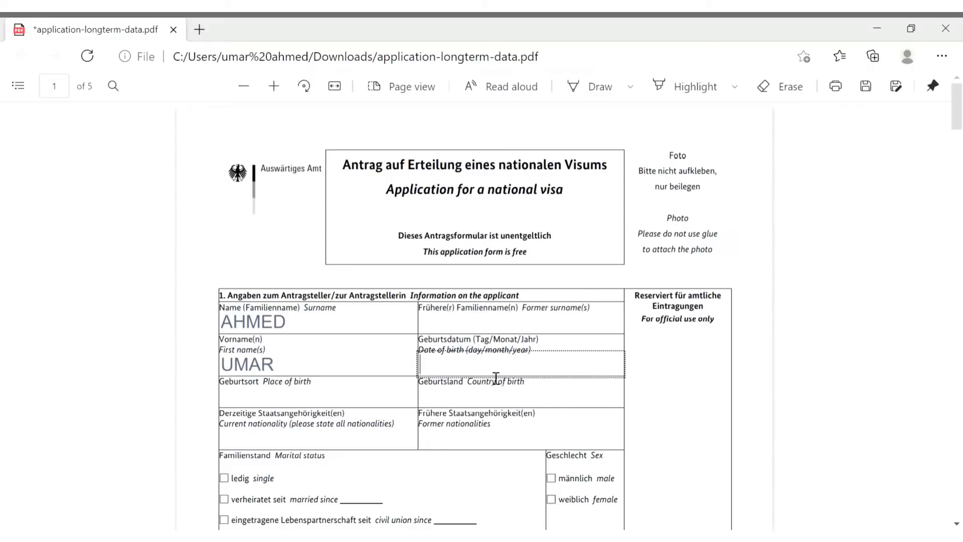
{"action": "type", "text": "23.09.1990"}
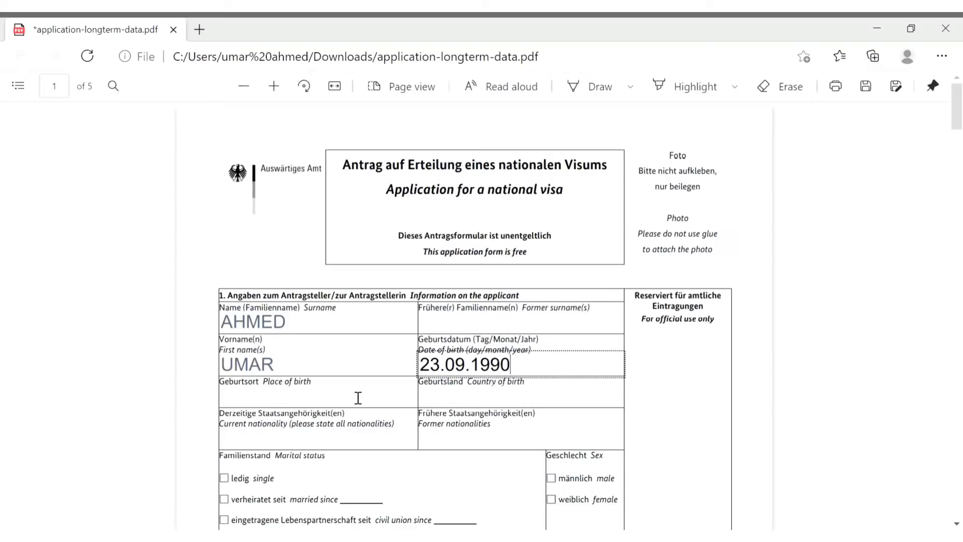
Fill in birthplace KARACHI, country of birth PAKISTAN and current nationality PAKISTANI
{"action": "left_click", "coordinate": [339, 402]}
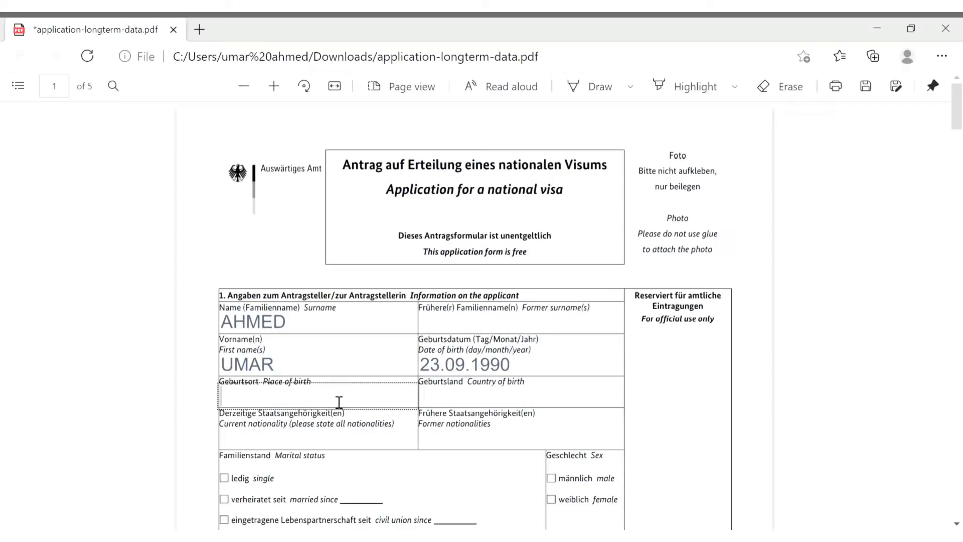
{"action": "type", "text": "KARACHI"}
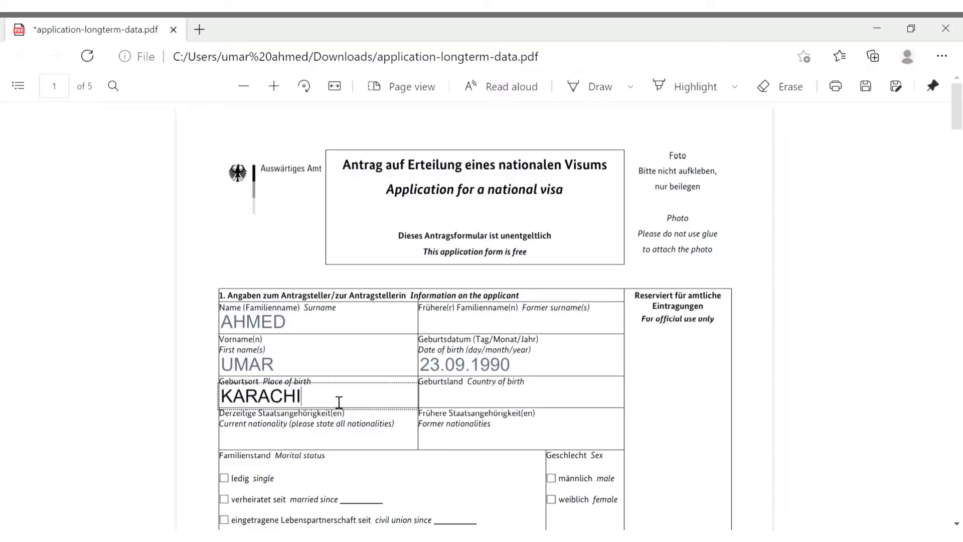
{"action": "left_click", "coordinate": [481, 405]}
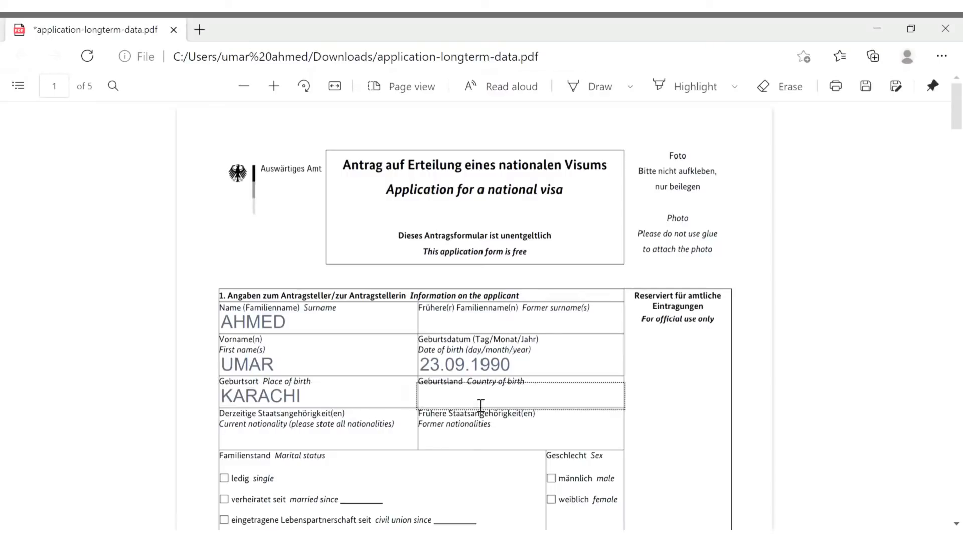
{"action": "type", "text": "PAKISTAN"}
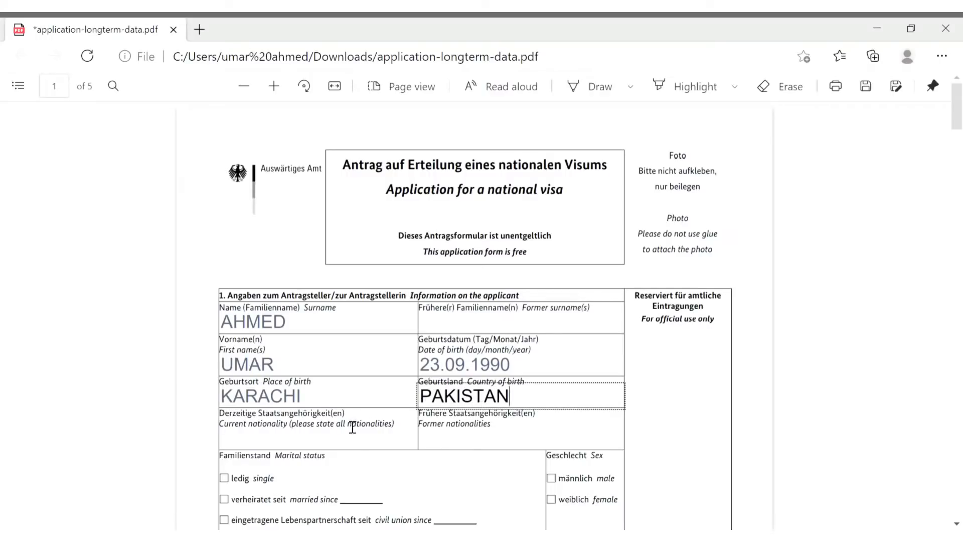
{"action": "left_click", "coordinate": [357, 448]}
{"action": "type", "text": "PAKISTANI"}
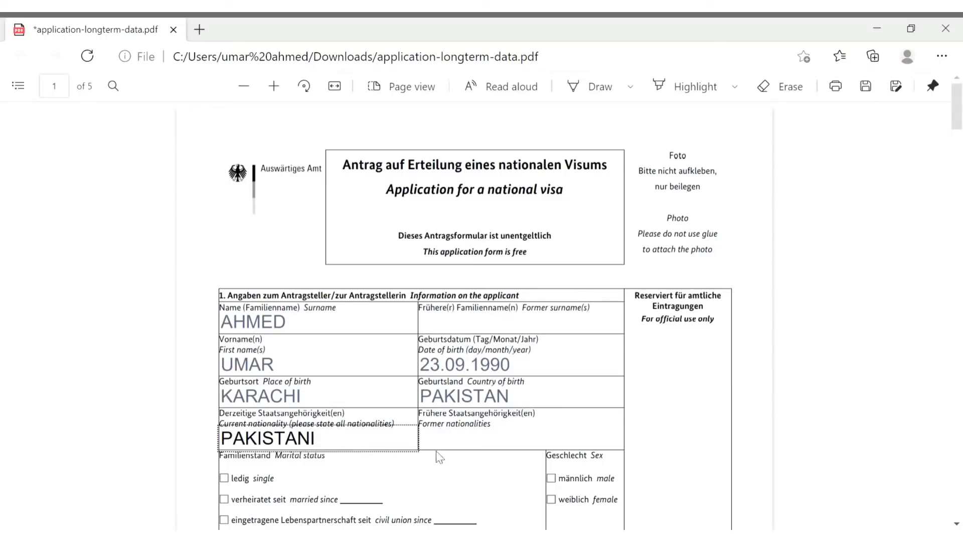
{"action": "left_click", "coordinate": [459, 448]}
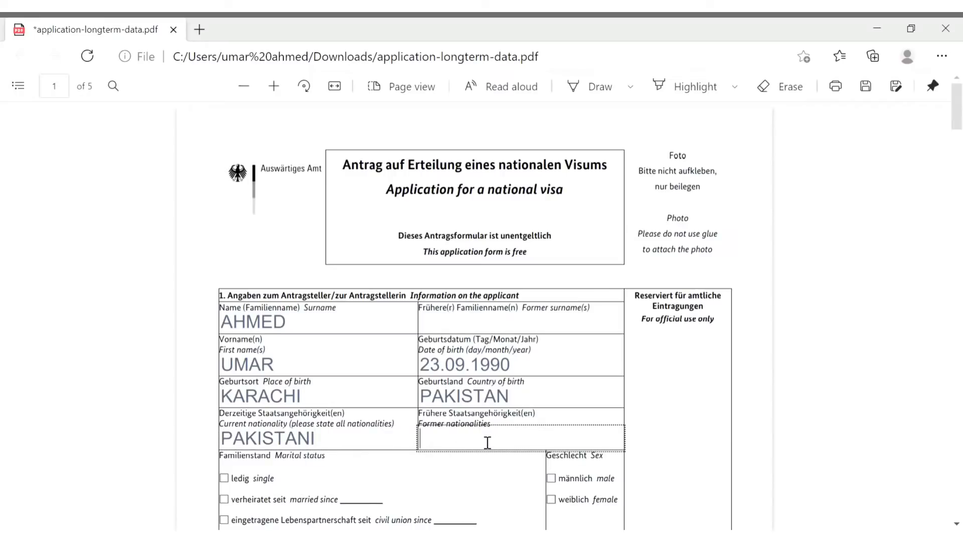
Mark the applicant's marital status as single (ledig) and sex as male (männlich)
{"action": "scroll", "coordinate": [491, 451], "scroll_direction": "down", "scroll_amount": 2}
{"action": "scroll", "coordinate": [491, 450], "scroll_direction": "down", "scroll_amount": 6}
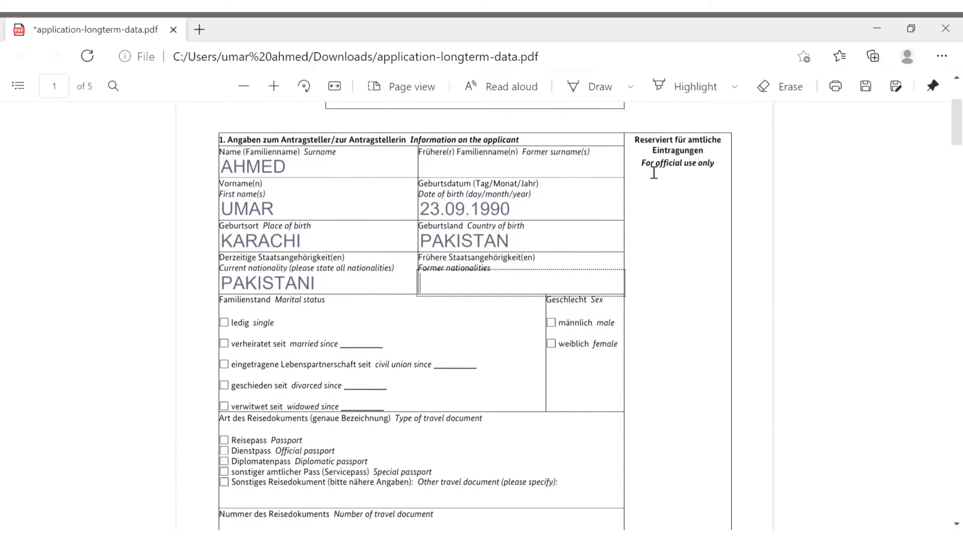
{"action": "left_click", "coordinate": [651, 171]}
{"action": "left_click_drag", "start_coordinate": [650, 172], "coordinate": [720, 172]}
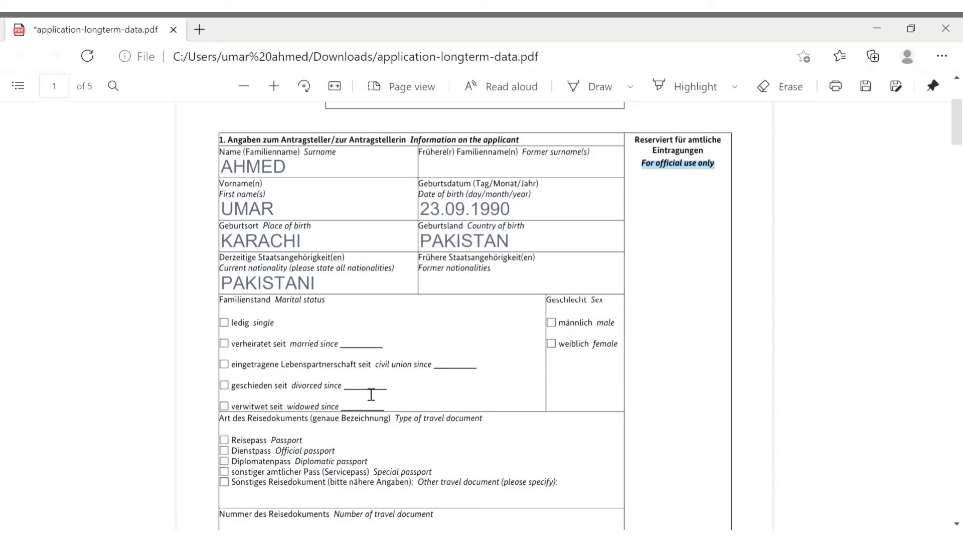
{"action": "left_click", "coordinate": [225, 324]}
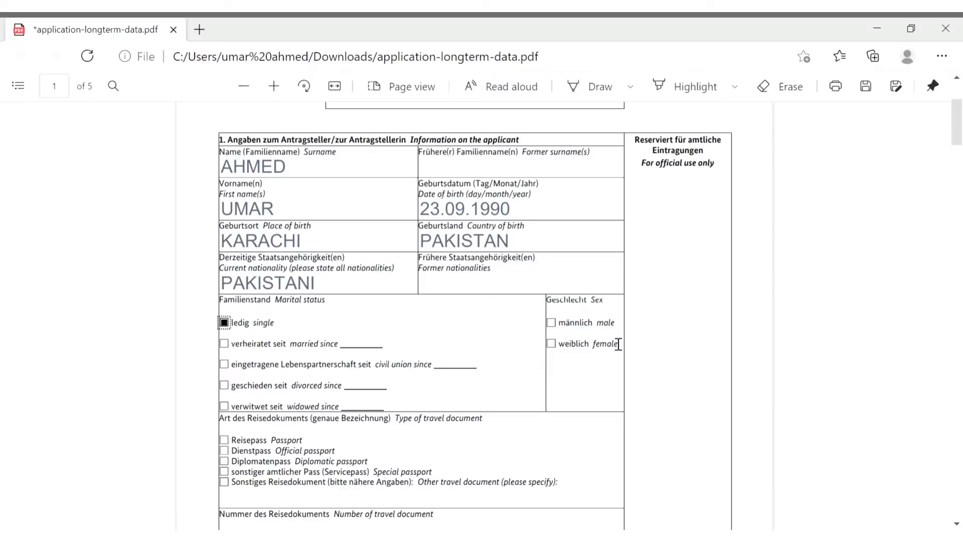
{"action": "left_click", "coordinate": [553, 325]}
Select Passport (Reisepass) as the travel document type
{"action": "scroll", "coordinate": [450, 373], "scroll_direction": "down", "scroll_amount": 3}
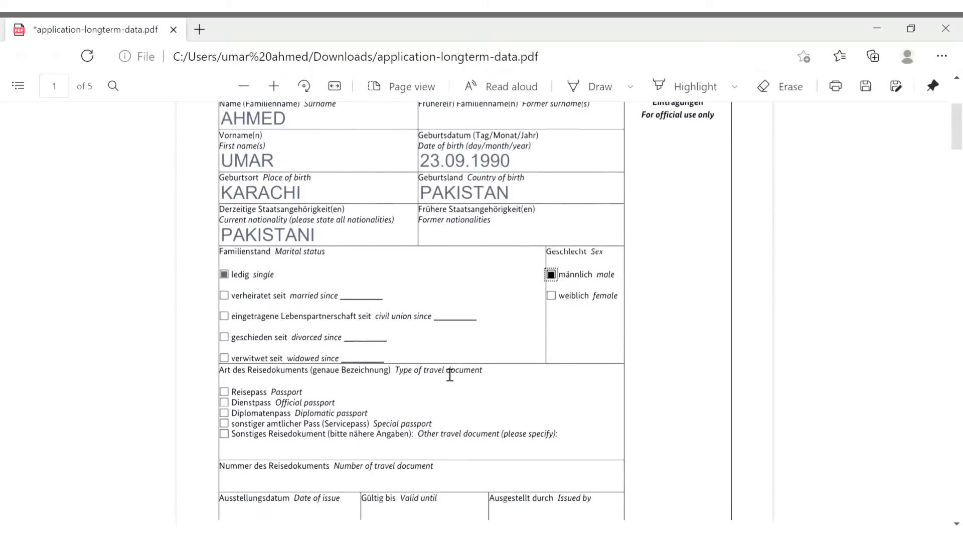
{"action": "scroll", "coordinate": [450, 373], "scroll_direction": "down", "scroll_amount": 1}
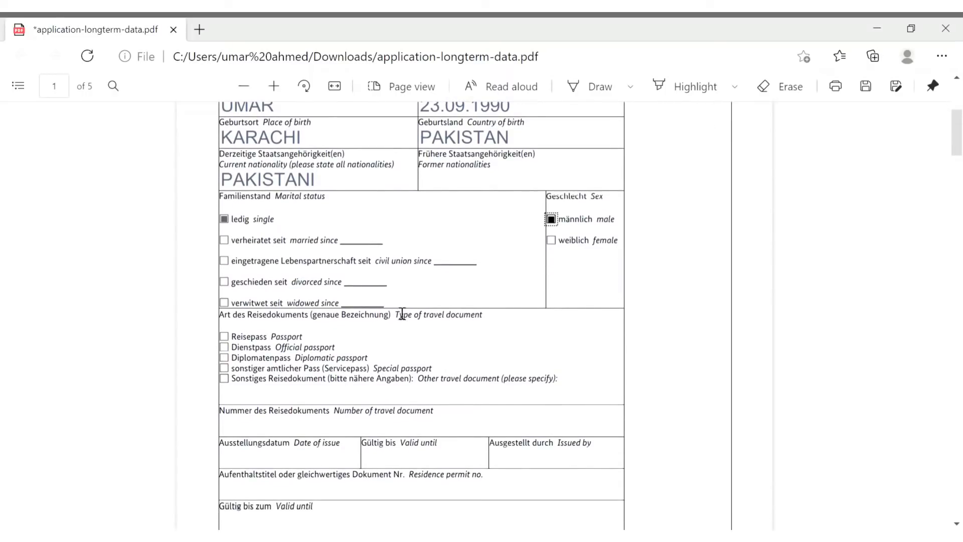
{"action": "left_click_drag", "start_coordinate": [405, 321], "coordinate": [496, 325]}
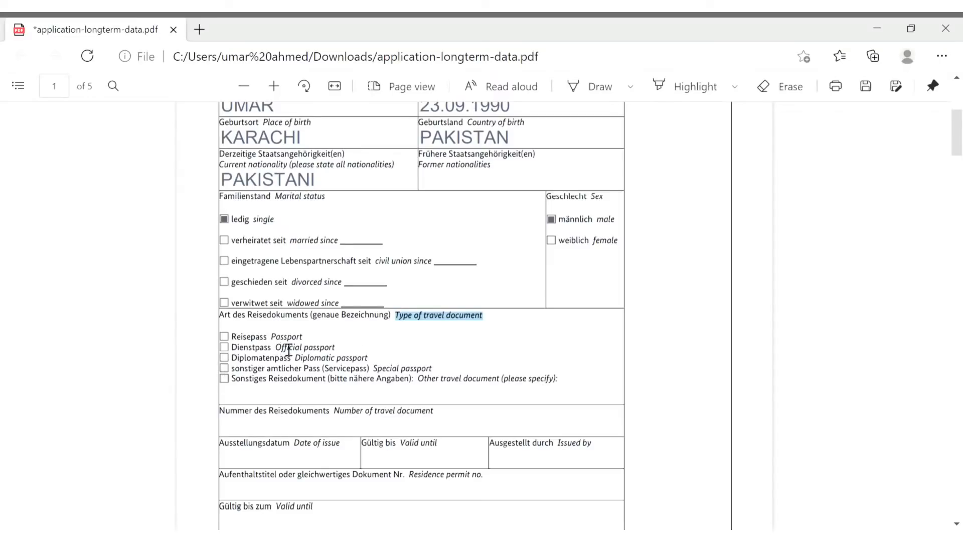
{"action": "left_click_drag", "start_coordinate": [272, 337], "coordinate": [314, 341]}
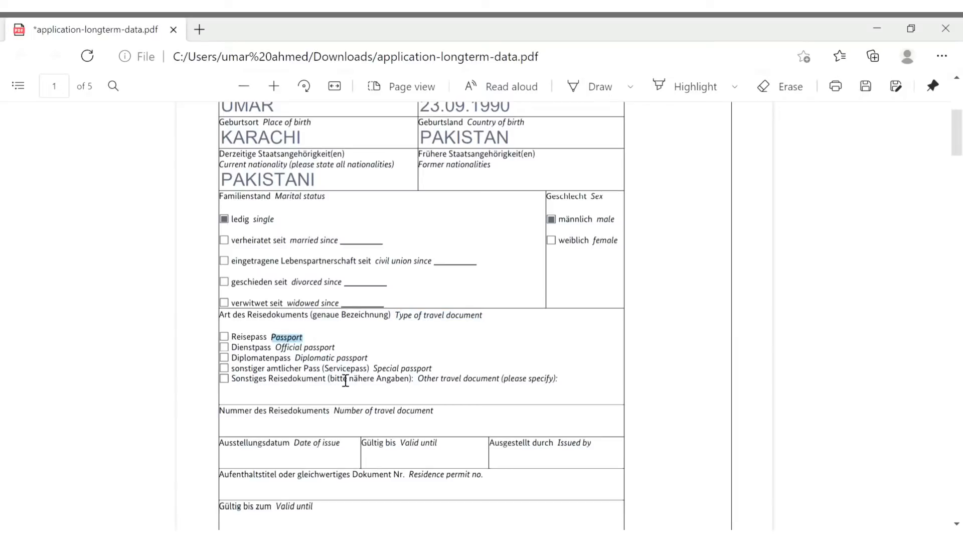
{"action": "left_click", "coordinate": [224, 337]}
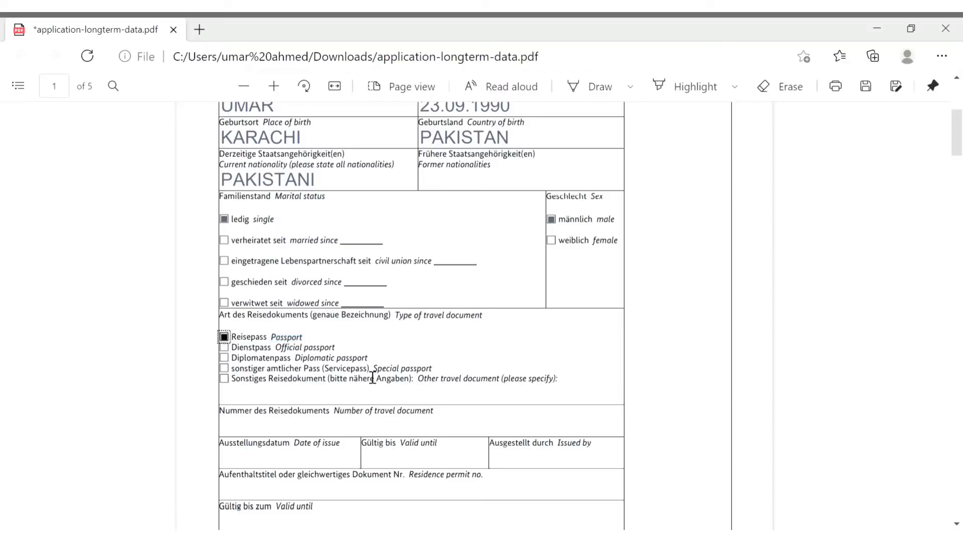
{"action": "scroll", "coordinate": [372, 378], "scroll_direction": "down", "scroll_amount": 3}
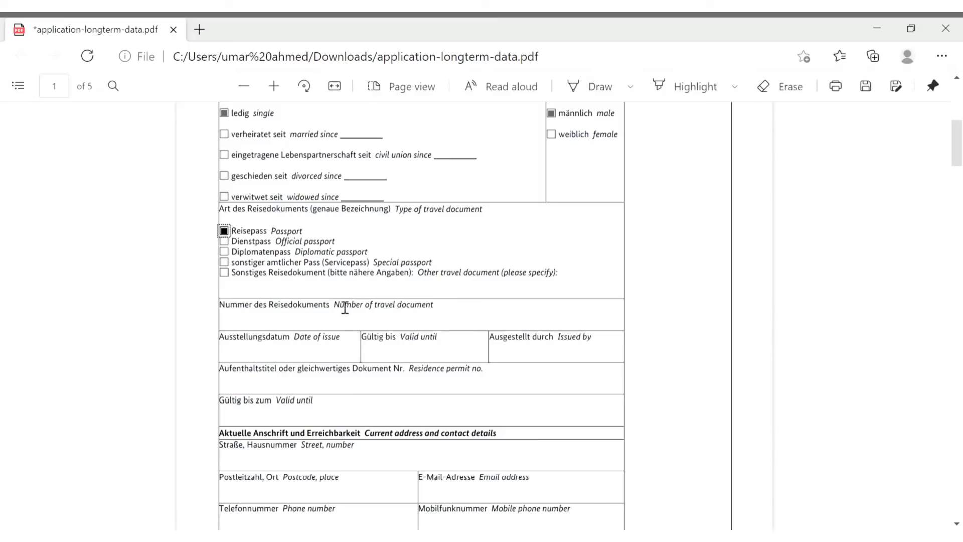
{"action": "left_click_drag", "start_coordinate": [337, 307], "coordinate": [395, 308]}
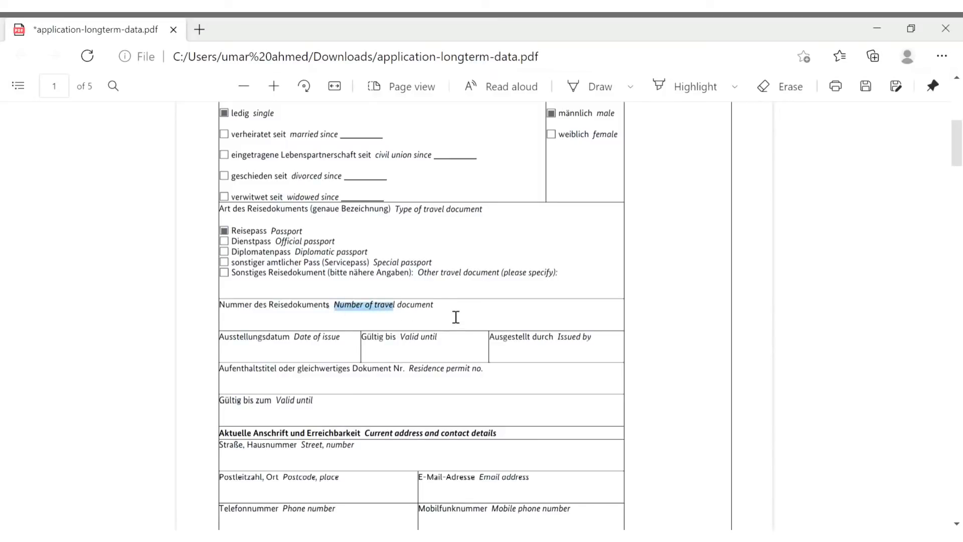
Enter the passport number and issue date 02.02.2017
{"action": "left_click", "coordinate": [413, 328]}
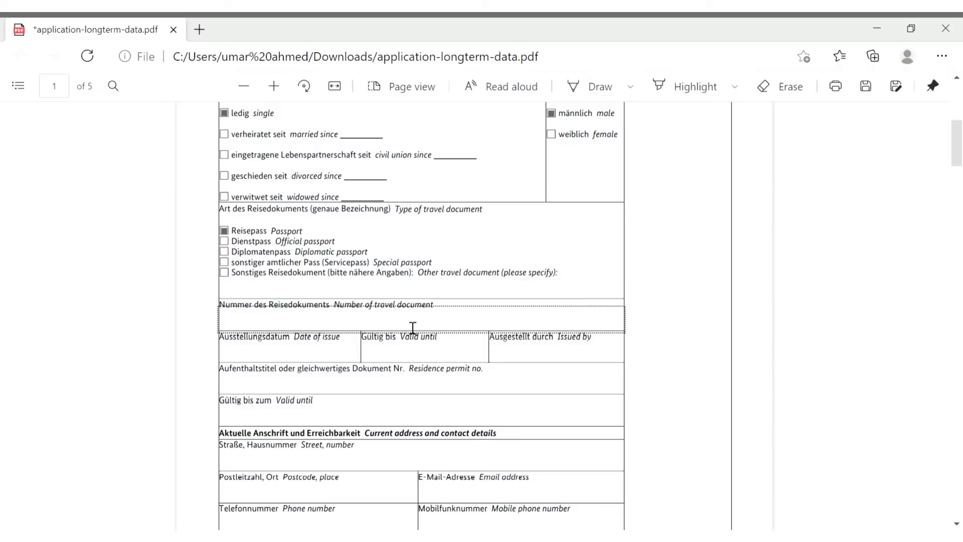
{"action": "type", "text": "WN00000"}
{"action": "left_click", "coordinate": [352, 353]}
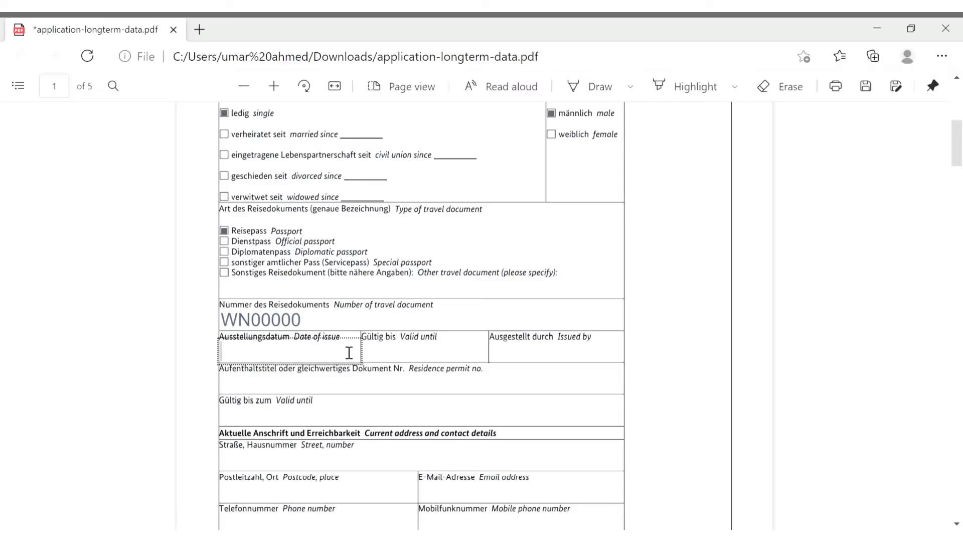
{"action": "type", "text": "02.02.20"}
{"action": "type", "text": "17"}
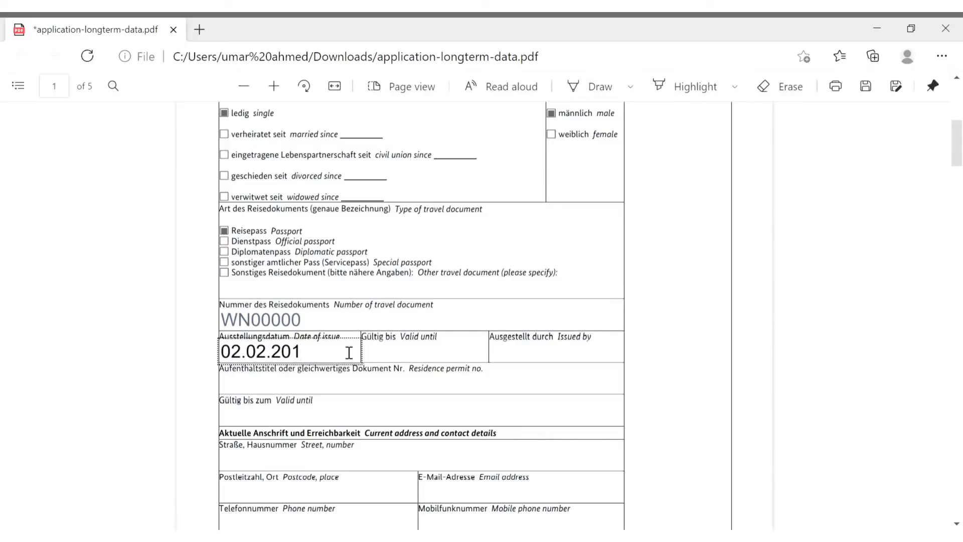
Set the passport's valid-until date to 02.02.2022 and issuing authority to PAKISTAN
{"action": "left_click", "coordinate": [386, 358]}
{"action": "type", "text": "02.02."}
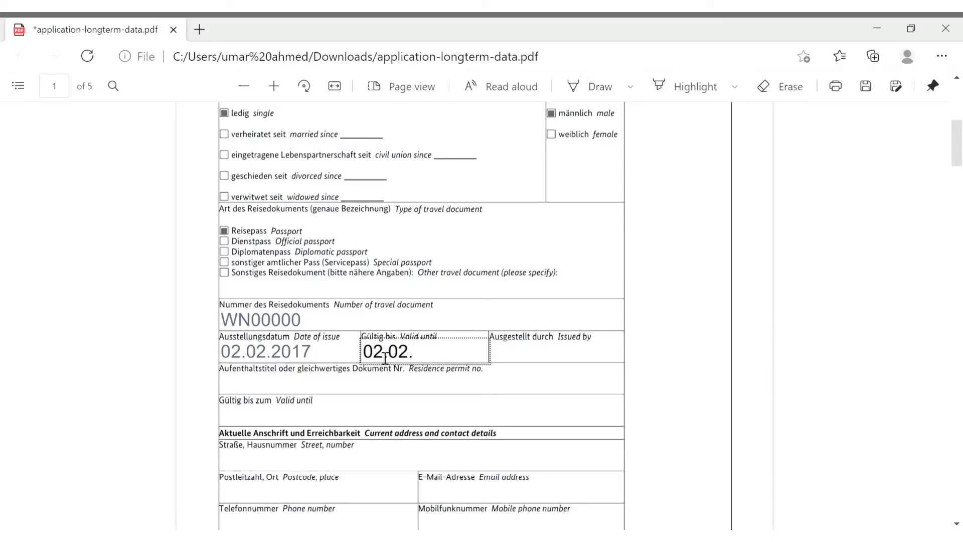
{"action": "type", "text": "2022"}
{"action": "left_click", "coordinate": [542, 360]}
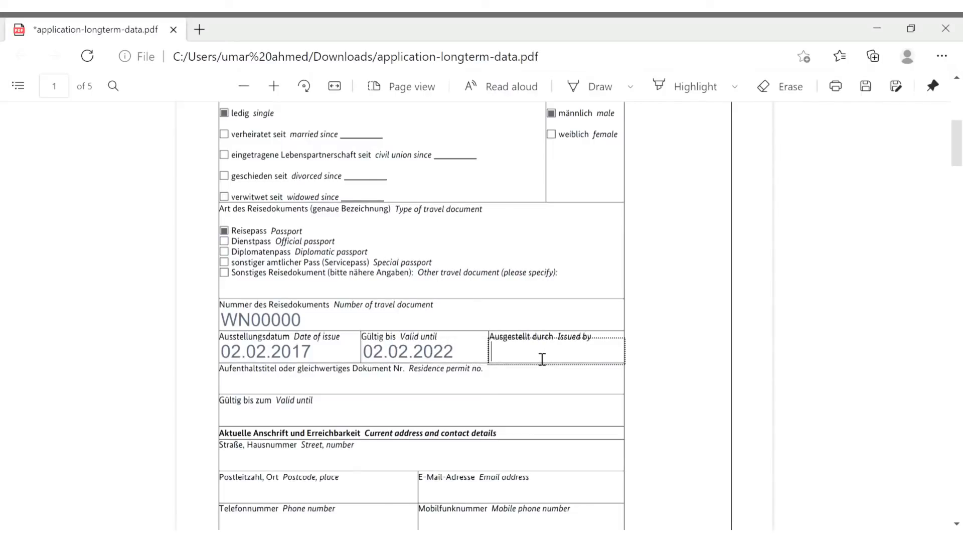
{"action": "type", "text": "PAKISTAN"}
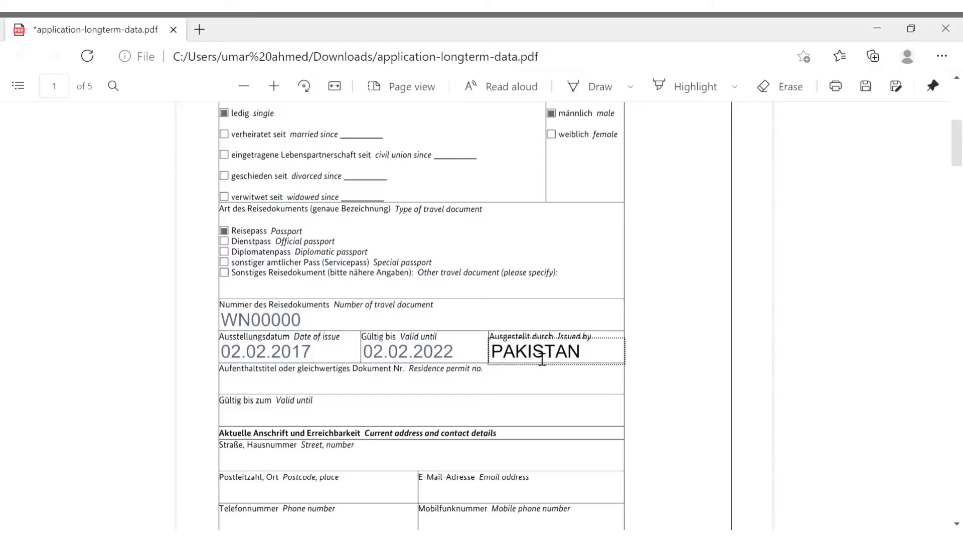
{"action": "left_click", "coordinate": [360, 387]}
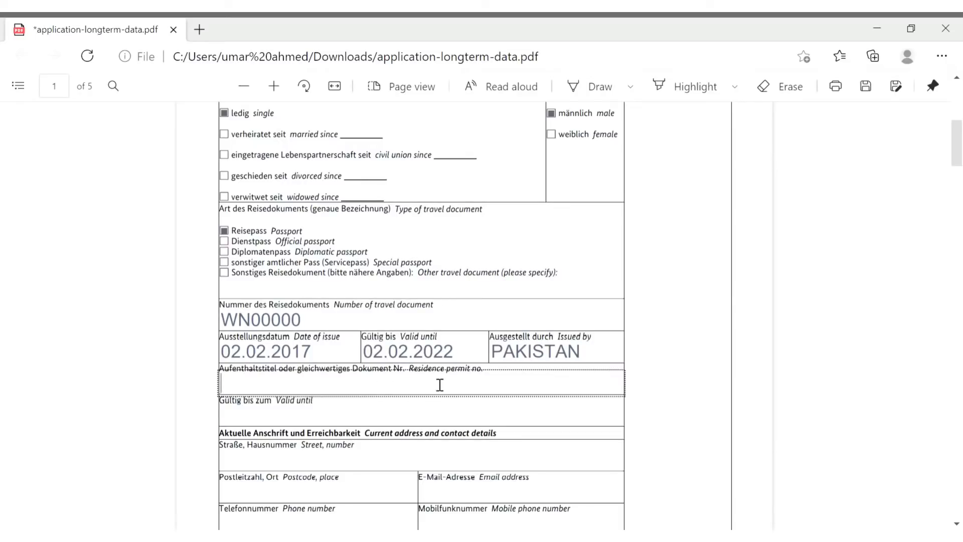
Enter the applicant's street address and the postcode with city KARACHI
{"action": "scroll", "coordinate": [415, 419], "scroll_direction": "down", "scroll_amount": 1}
{"action": "left_click", "coordinate": [379, 414]}
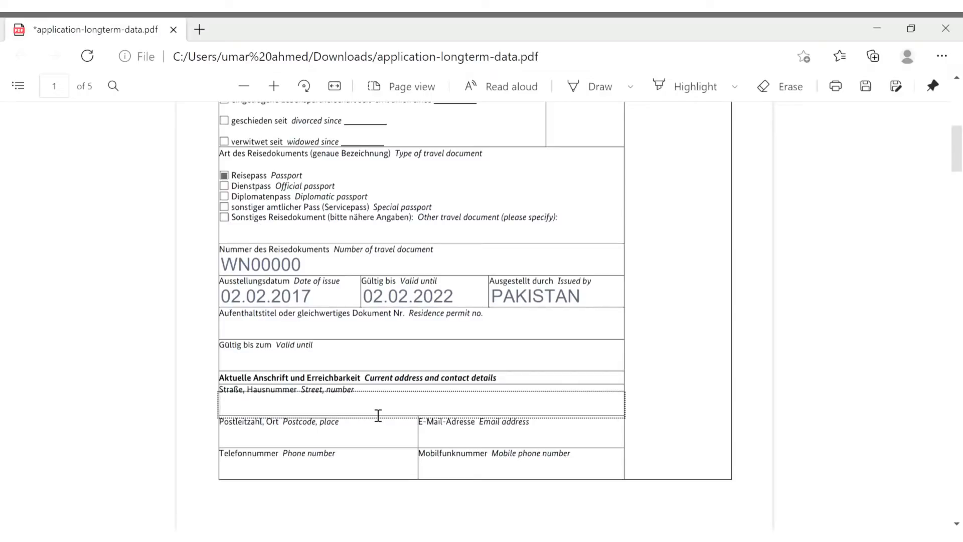
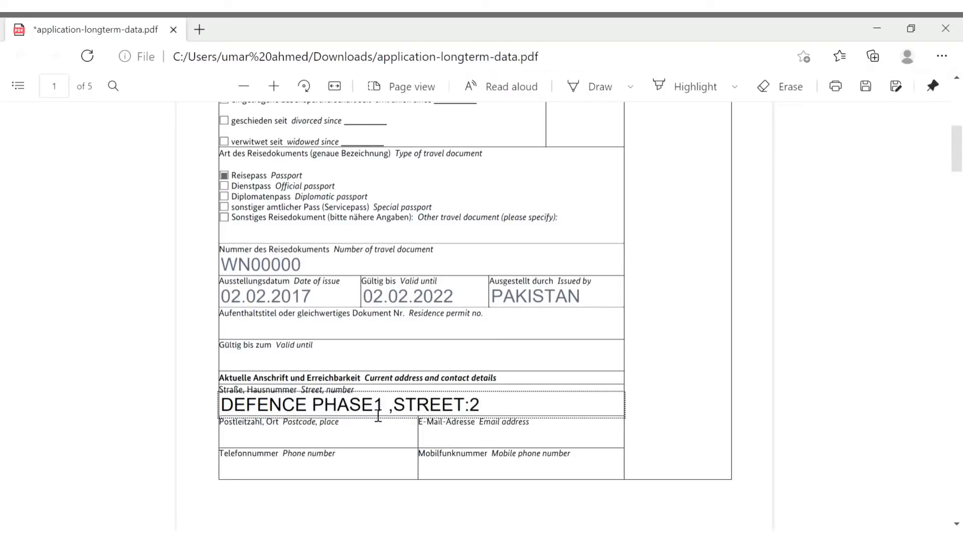
{"action": "left_click", "coordinate": [271, 445]}
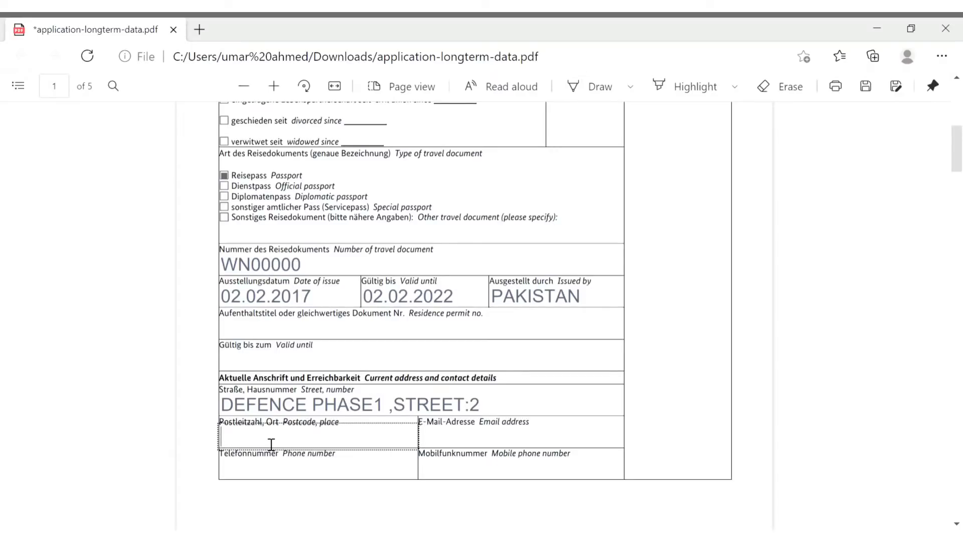
{"action": "type", "text": "2333."}
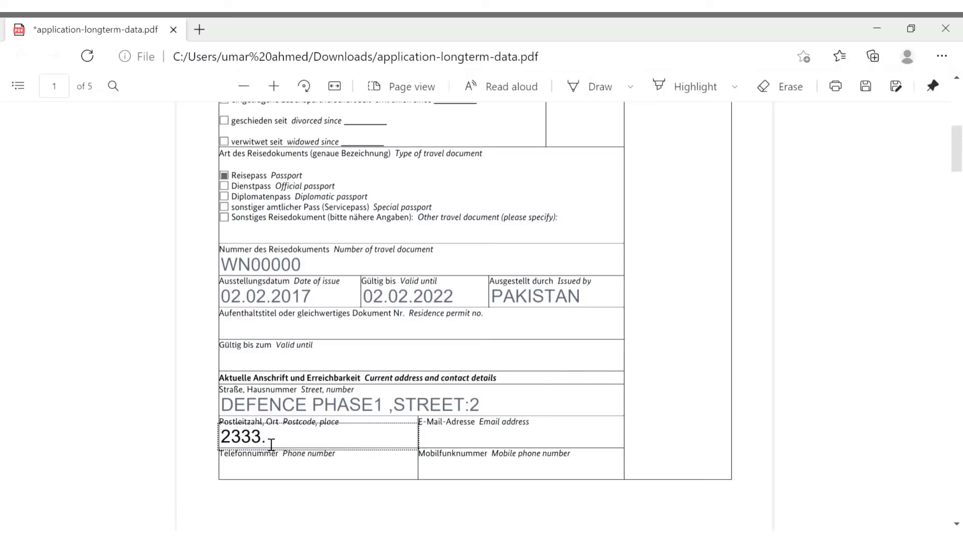
{"action": "type", "text": "KARACHI"}
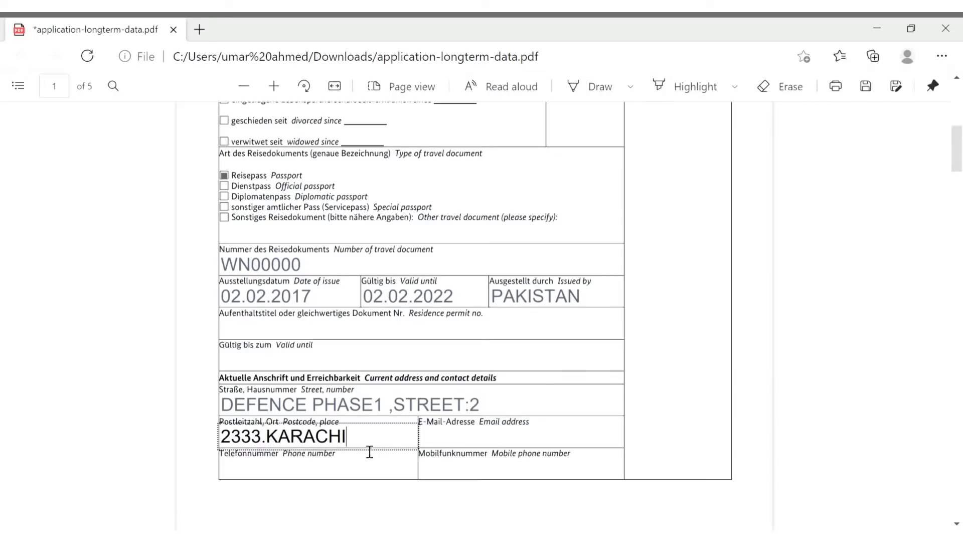
Fill in the applicant's e-mail address, correcting a typo, and phone number
{"action": "left_click", "coordinate": [442, 447]}
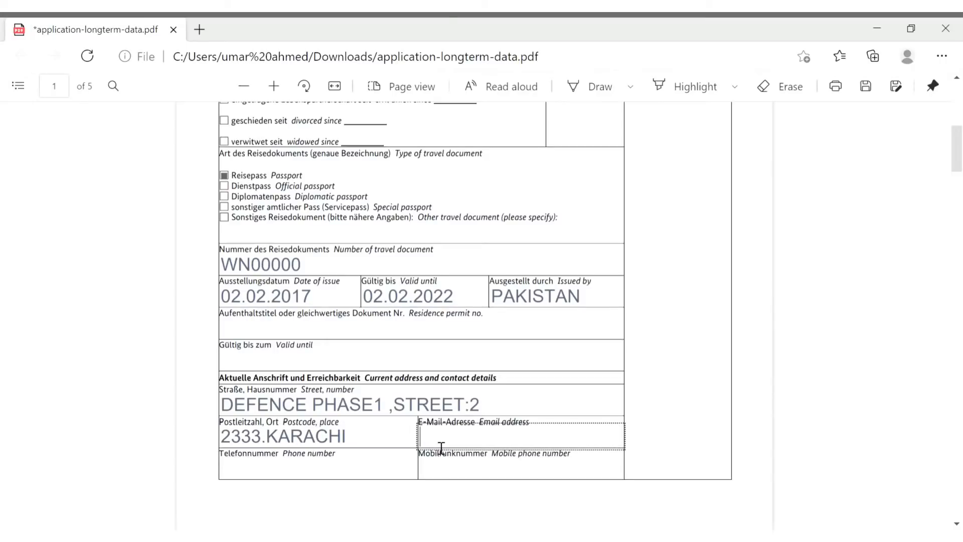
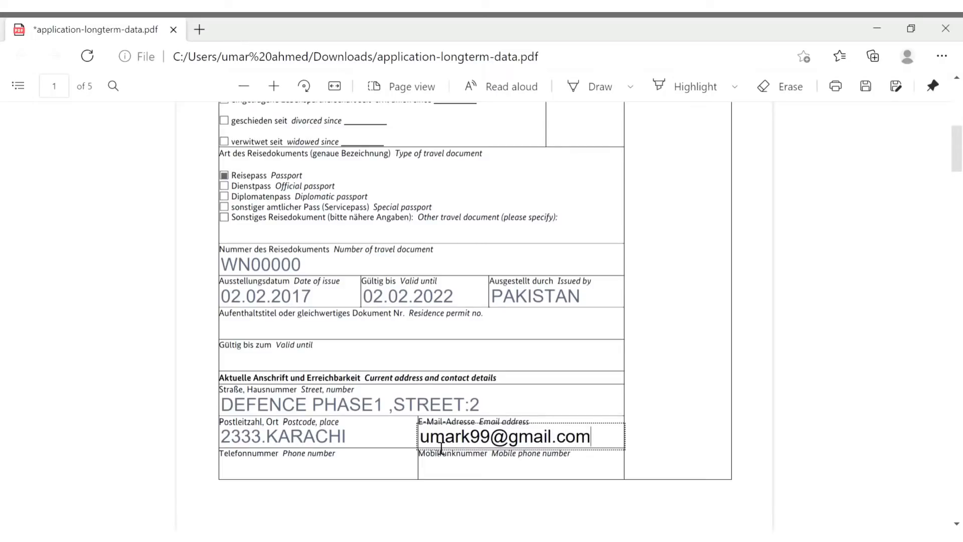
{"action": "left_click", "coordinate": [353, 474]}
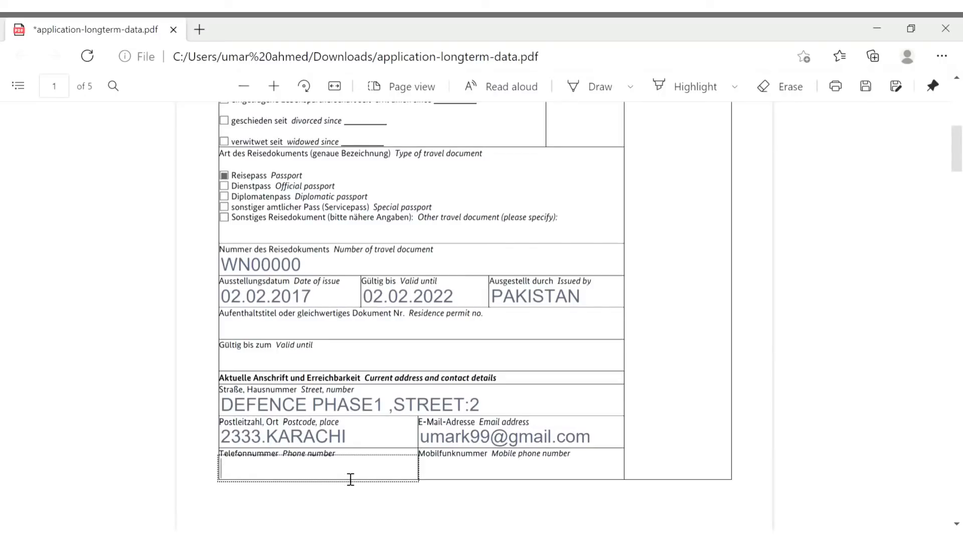
{"action": "type", "text": "222223333"}
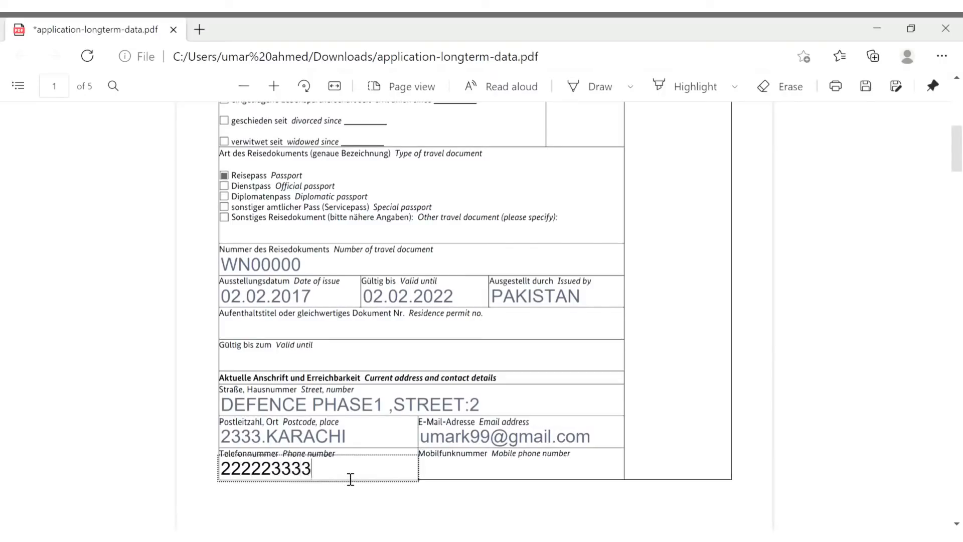
{"action": "left_click", "coordinate": [458, 477]}
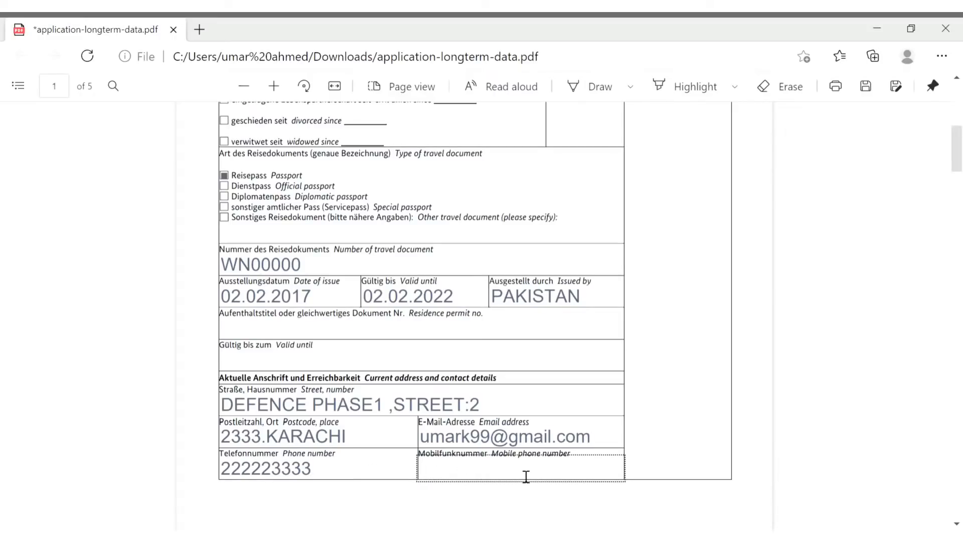
Finish the mobile number, then enter the spouse's surname, former surname and first name
{"action": "type", "text": "22222334"}
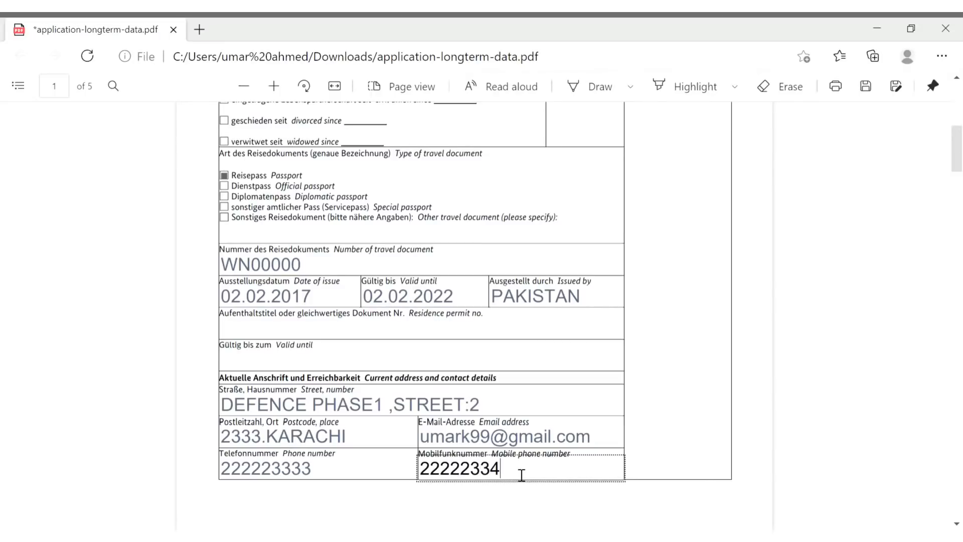
{"action": "scroll", "coordinate": [522, 475], "scroll_direction": "down", "scroll_amount": 2}
{"action": "scroll", "coordinate": [522, 475], "scroll_direction": "down", "scroll_amount": 4}
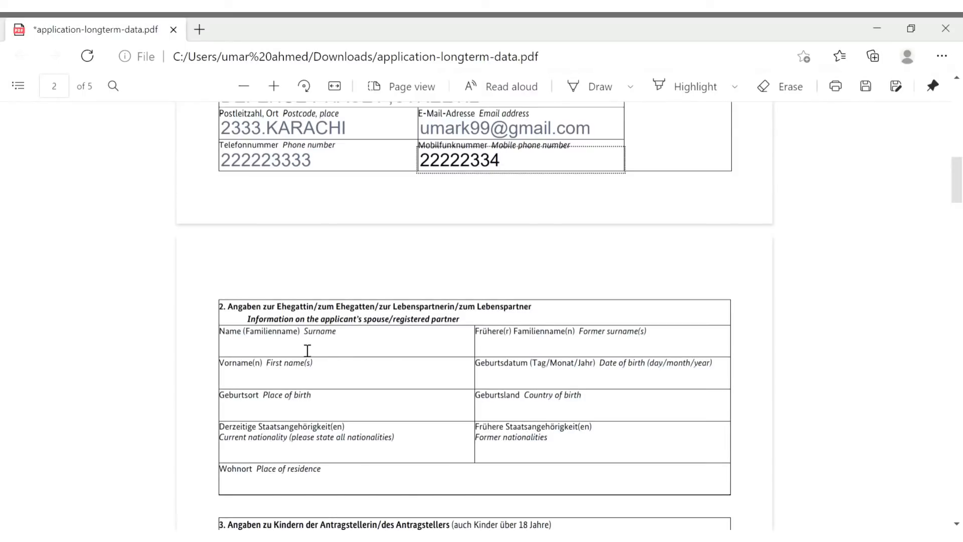
{"action": "left_click", "coordinate": [314, 354]}
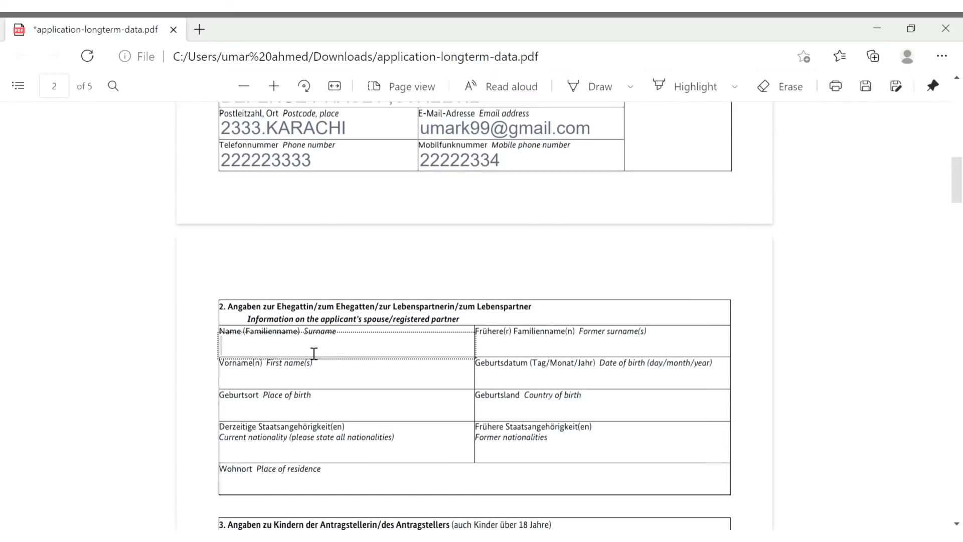
{"action": "type", "text": "SURNAME"}
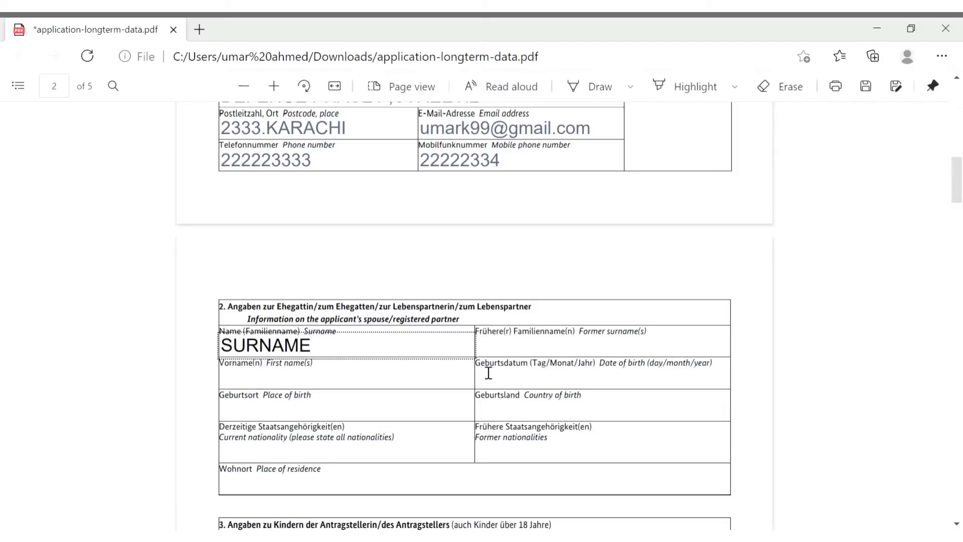
{"action": "left_click", "coordinate": [542, 358]}
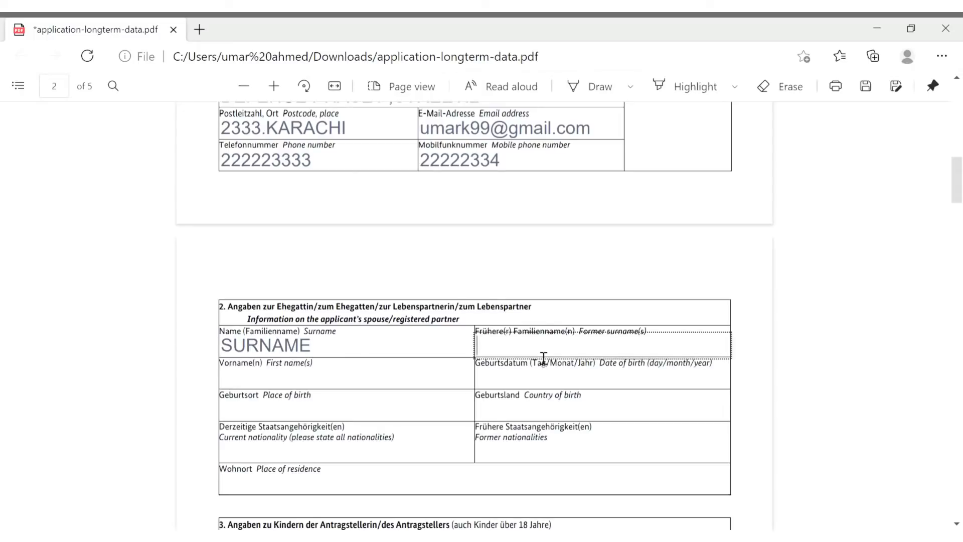
{"action": "type", "text": "MIDDLE"}
{"action": "left_click", "coordinate": [365, 382]}
{"action": "type", "text": "FIRST"}
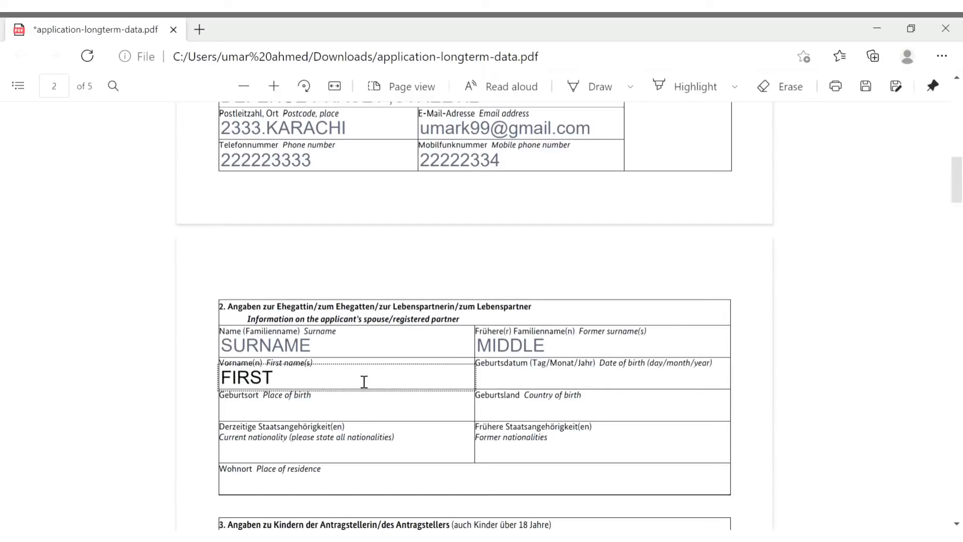
{"action": "left_click", "coordinate": [571, 385]}
{"action": "type", "text": "2."}
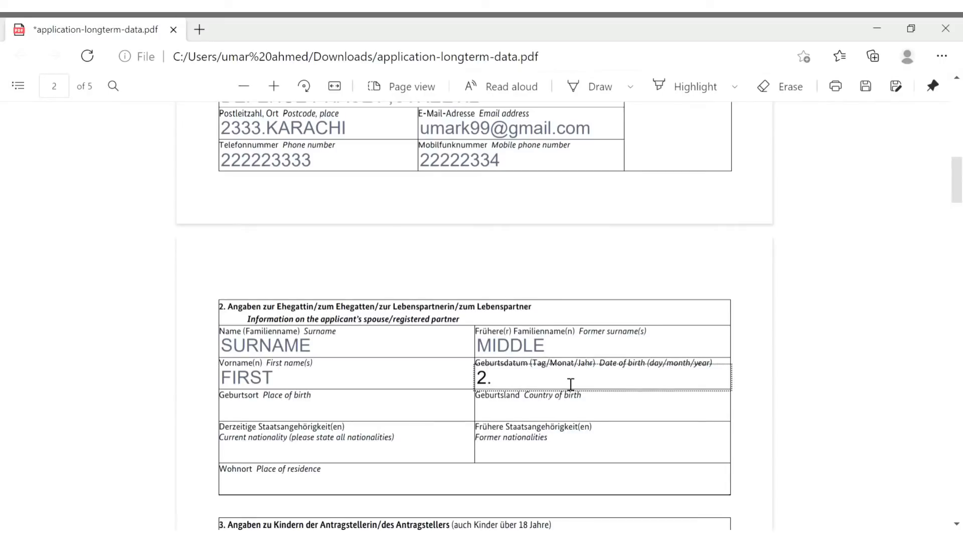
{"action": "type", "text": "21989"}
{"action": "left_click", "coordinate": [400, 415]}
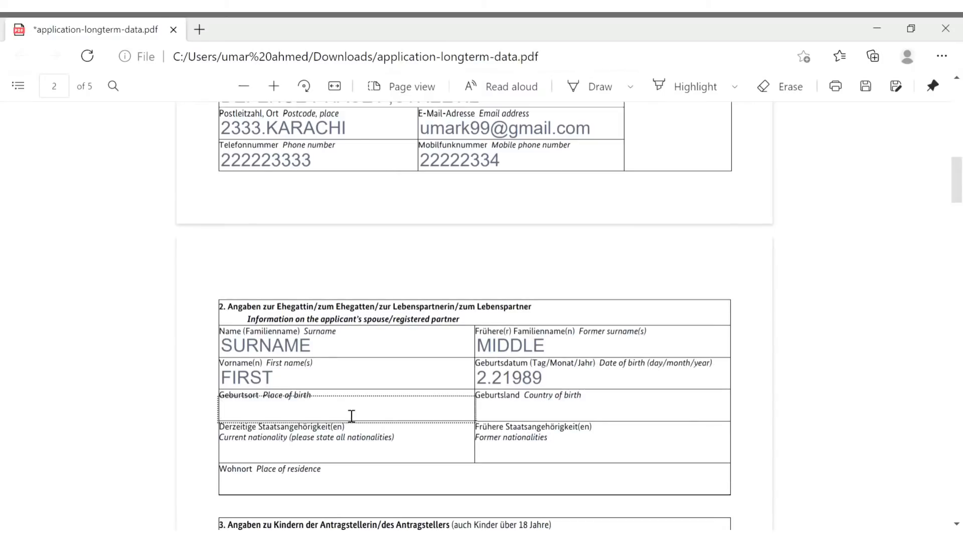
{"action": "type", "text": "KARACHI"}
{"action": "left_click", "coordinate": [604, 423]}
{"action": "type", "text": "PAKISTAN"}
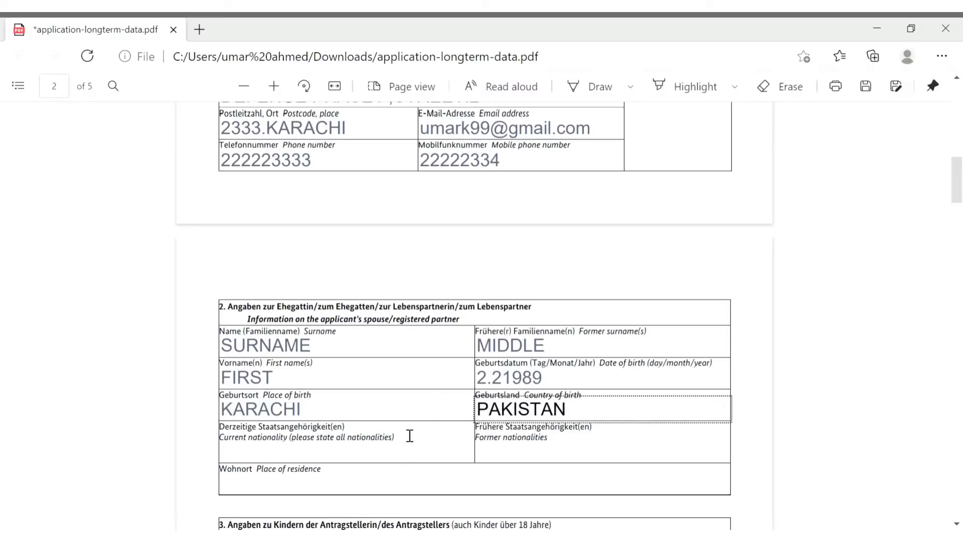
{"action": "left_click", "coordinate": [409, 458]}
{"action": "type", "text": "PAKIST"}
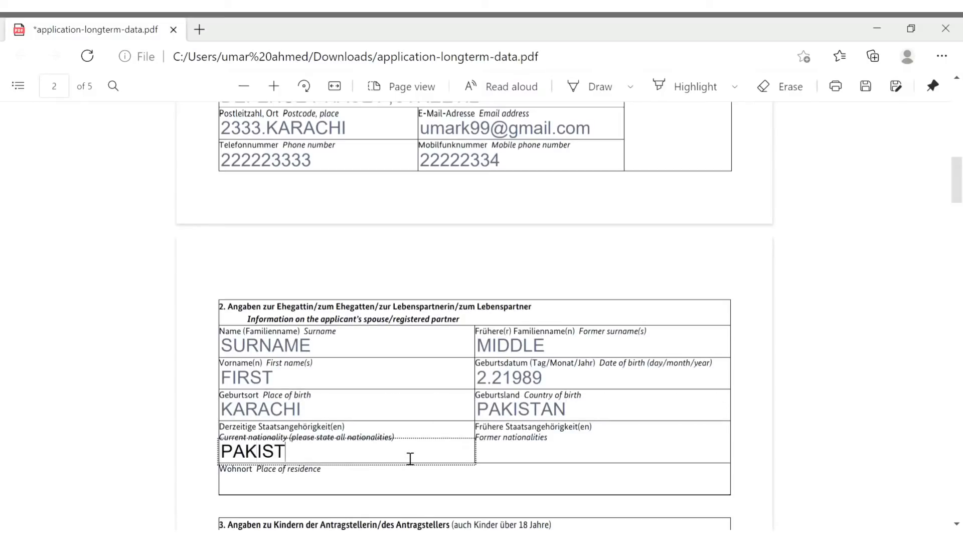
{"action": "type", "text": "ANI"}
{"action": "left_click", "coordinate": [585, 462]}
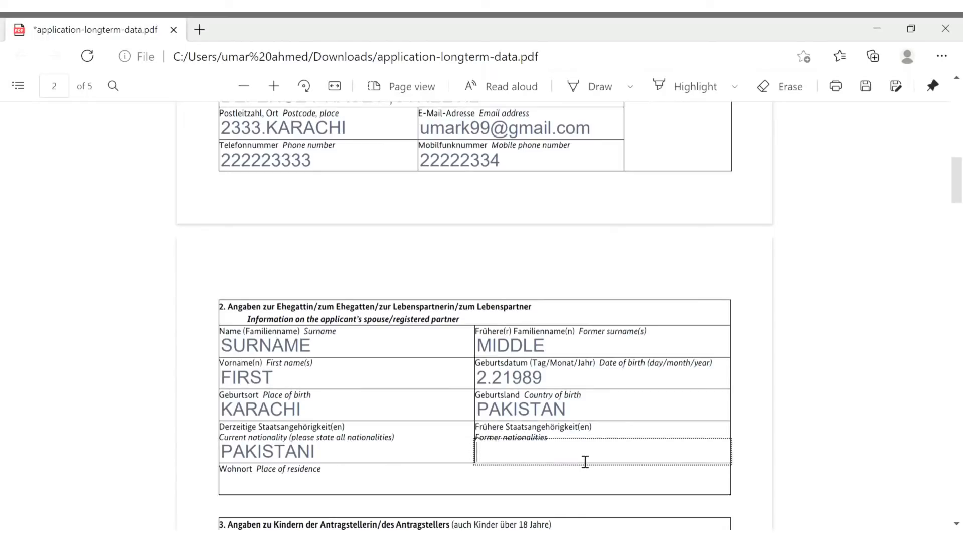
{"action": "scroll", "coordinate": [585, 461], "scroll_direction": "down", "scroll_amount": 1}
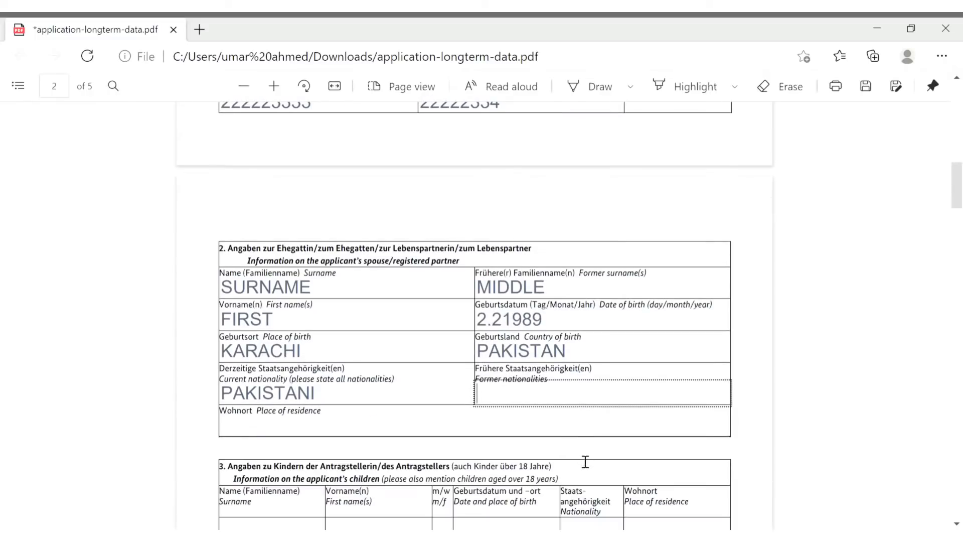
{"action": "left_click", "coordinate": [504, 434]}
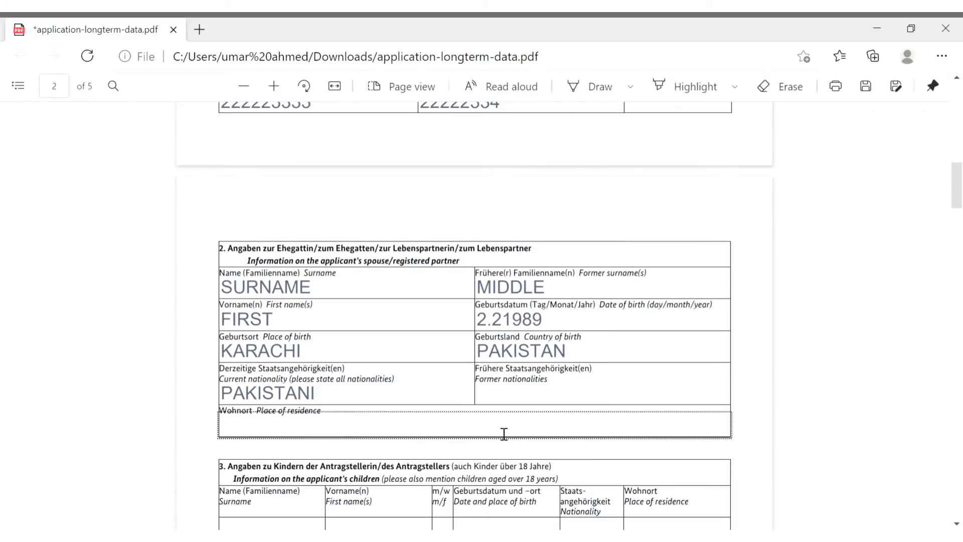
{"action": "type", "text": "KARACHI"}
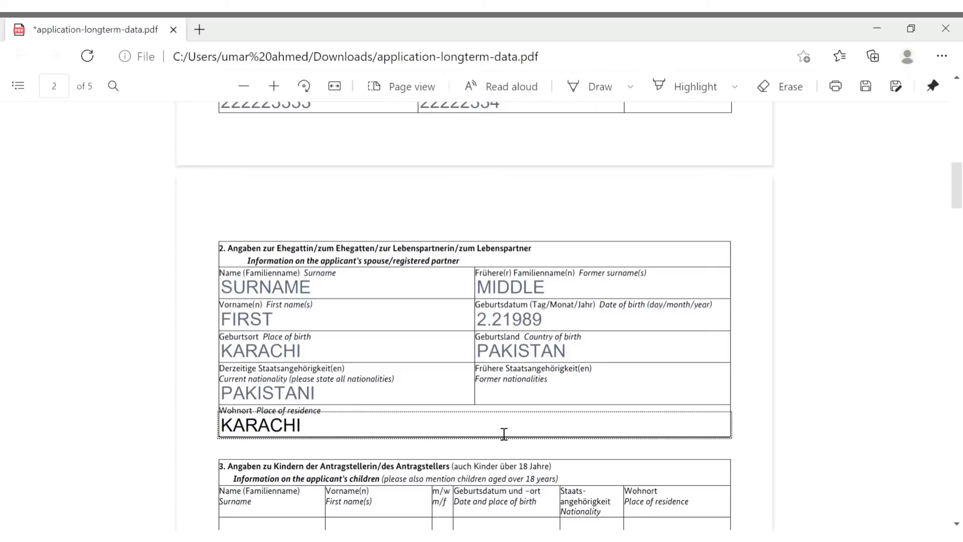
Enter the first child's surname SURNAME, first name FIRSTNAME and sex M
{"action": "scroll", "coordinate": [505, 434], "scroll_direction": "down", "scroll_amount": 2}
{"action": "scroll", "coordinate": [504, 433], "scroll_direction": "down", "scroll_amount": 1}
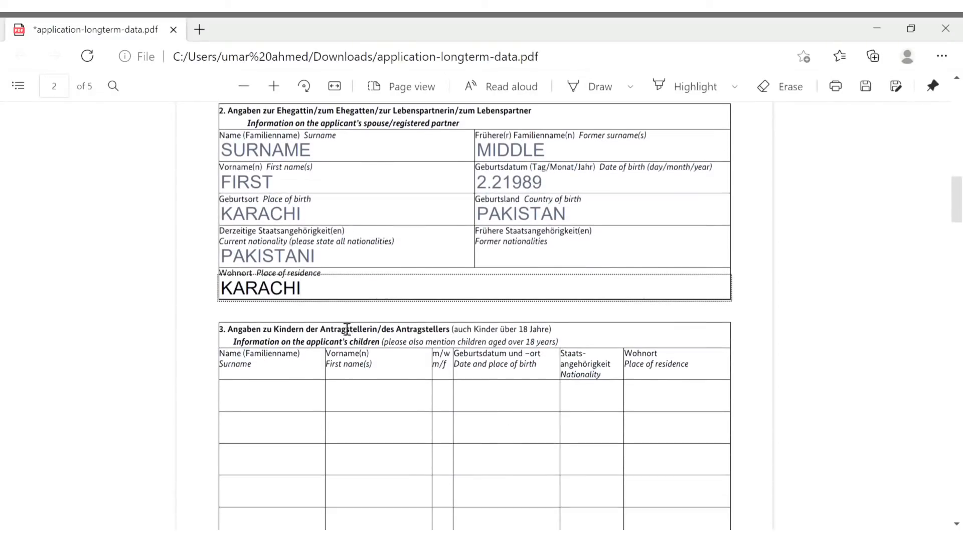
{"action": "left_click", "coordinate": [238, 348]}
{"action": "left_click_drag", "start_coordinate": [234, 345], "coordinate": [402, 352]}
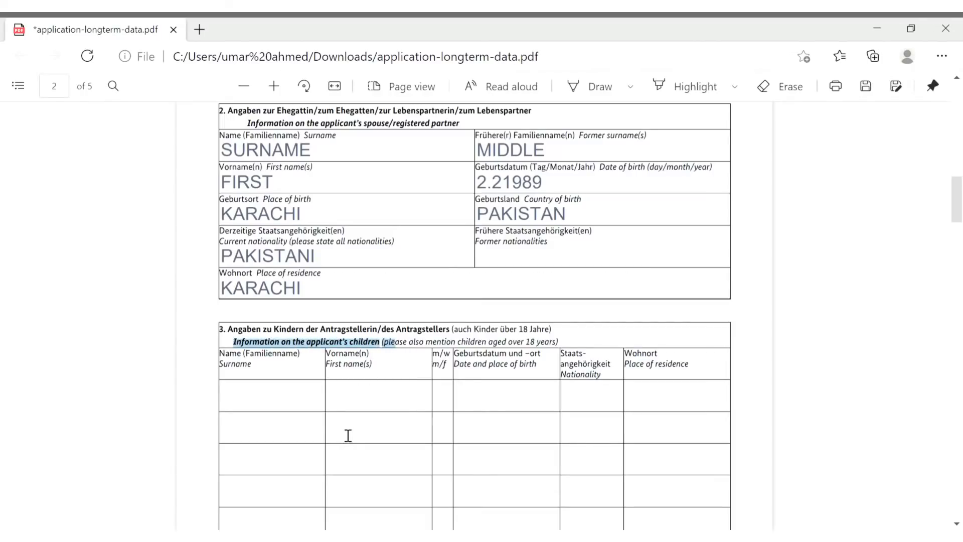
{"action": "left_click", "coordinate": [298, 399]}
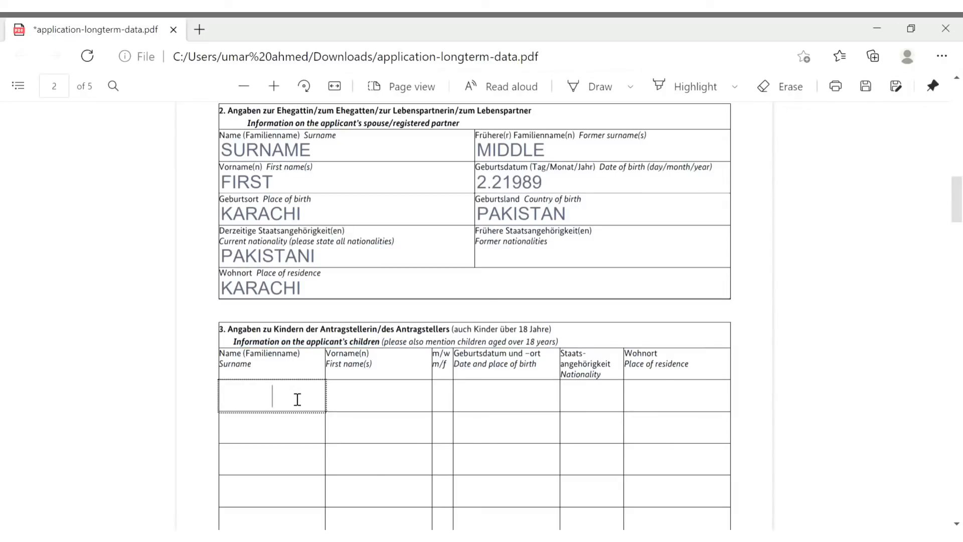
{"action": "type", "text": "SU"}
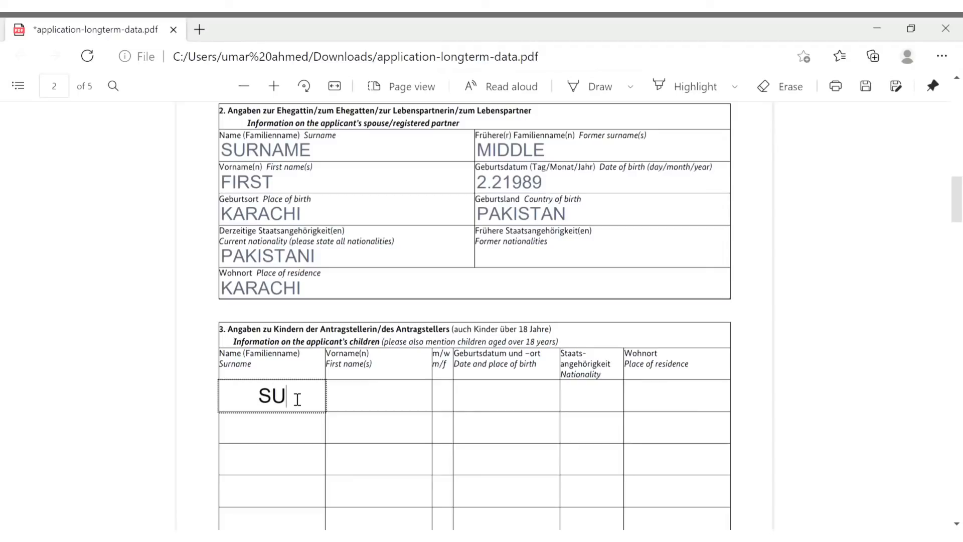
{"action": "type", "text": "RNAME"}
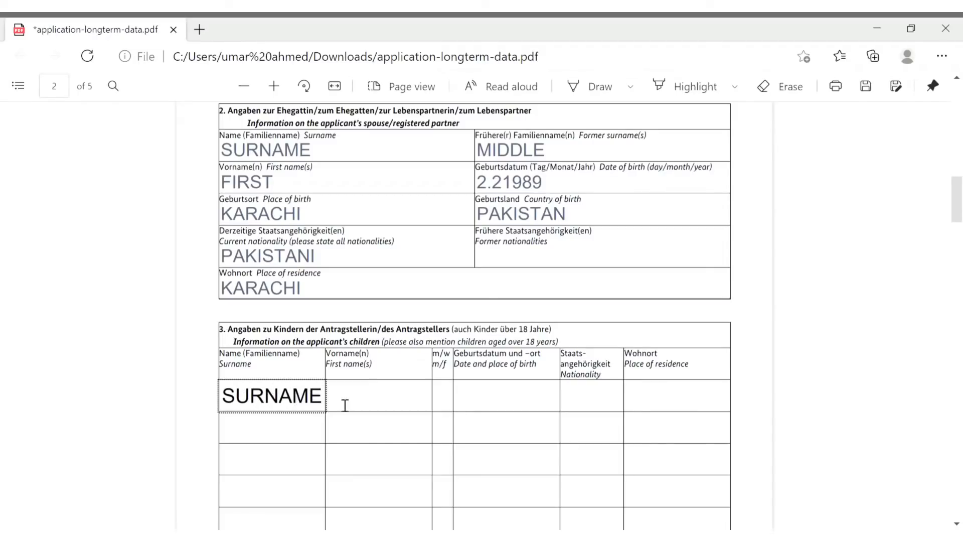
{"action": "left_click", "coordinate": [374, 398]}
{"action": "type", "text": "FIRSTNAME"}
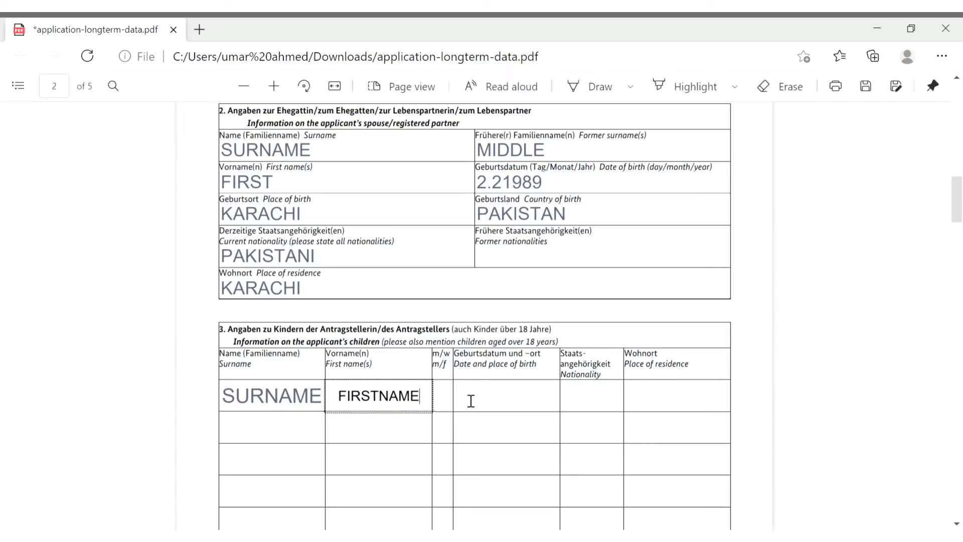
{"action": "left_click", "coordinate": [452, 406]}
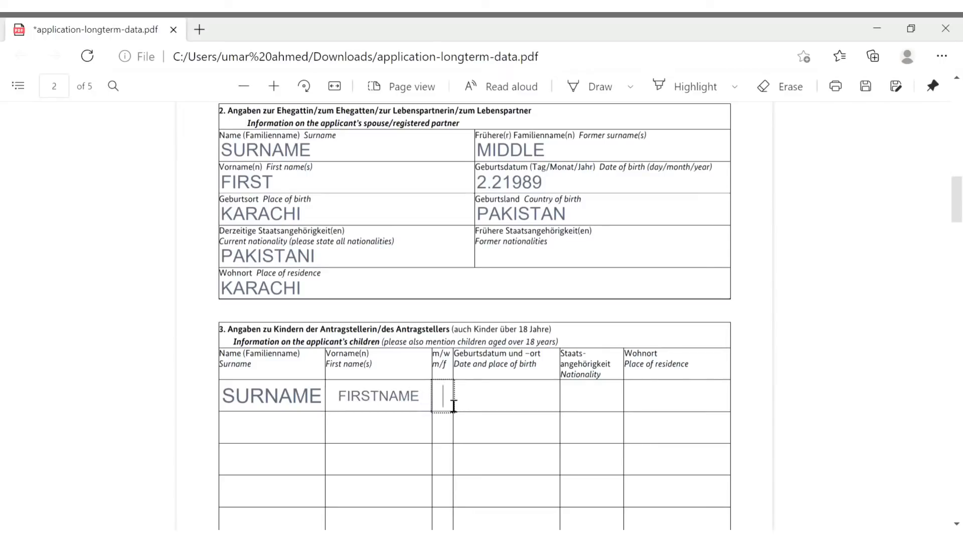
{"action": "type", "text": "M"}
{"action": "left_click", "coordinate": [489, 404]}
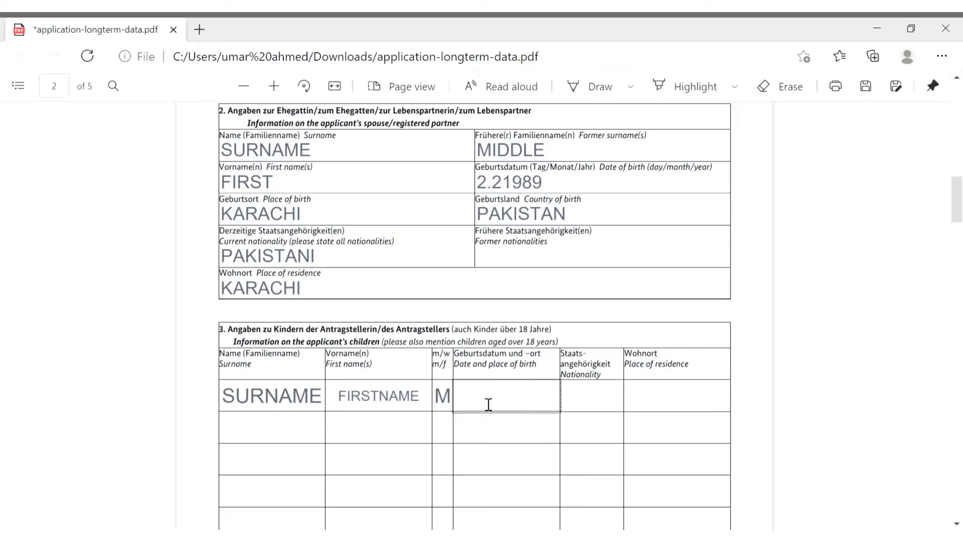
{"action": "type", "text": "2.3.29"}
{"action": "key", "text": "BackSpace"}
{"action": "type", "text": "019"}
{"action": "left_click", "coordinate": [609, 404]}
{"action": "type", "text": "PAKISTANI"}
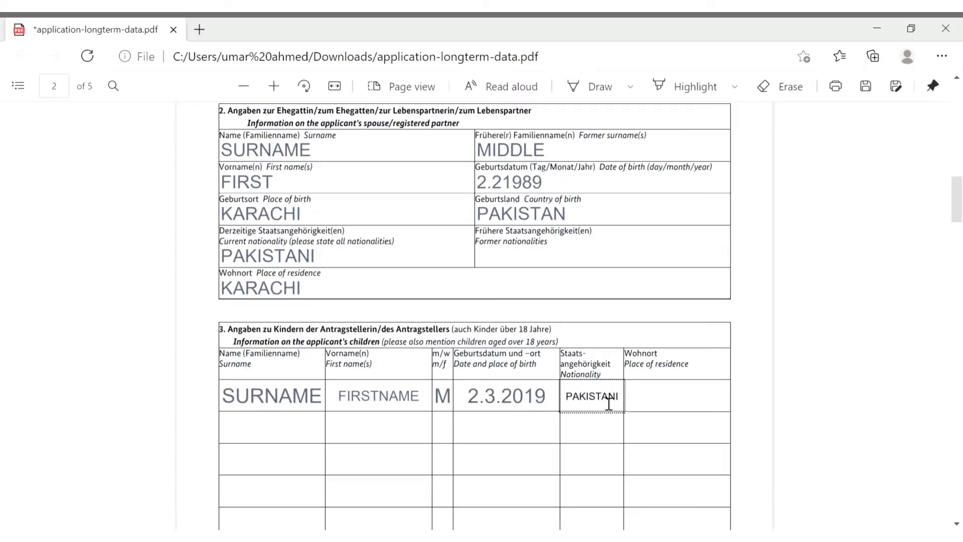
{"action": "left_click", "coordinate": [660, 404]}
{"action": "type", "text": "KARACHI"}
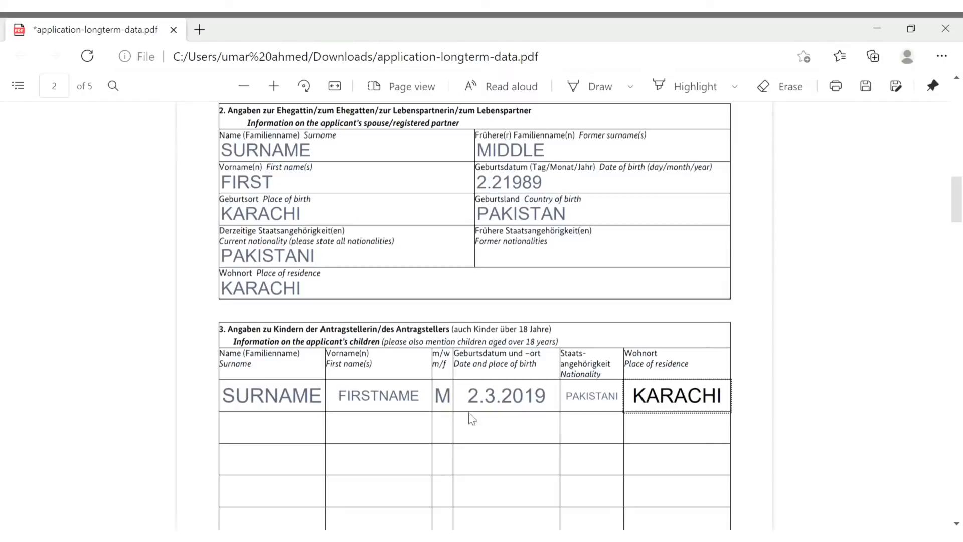
{"action": "key", "text": "Tab"}
{"action": "scroll", "coordinate": [317, 446], "scroll_direction": "down", "scroll_amount": 1}
{"action": "scroll", "coordinate": [318, 446], "scroll_direction": "down", "scroll_amount": 2}
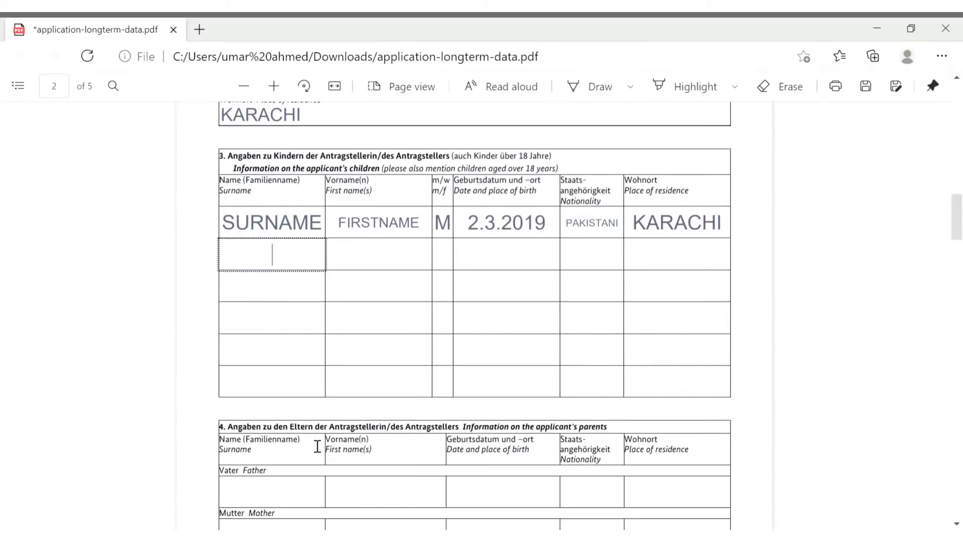
{"action": "scroll", "coordinate": [347, 323], "scroll_direction": "down", "scroll_amount": 3}
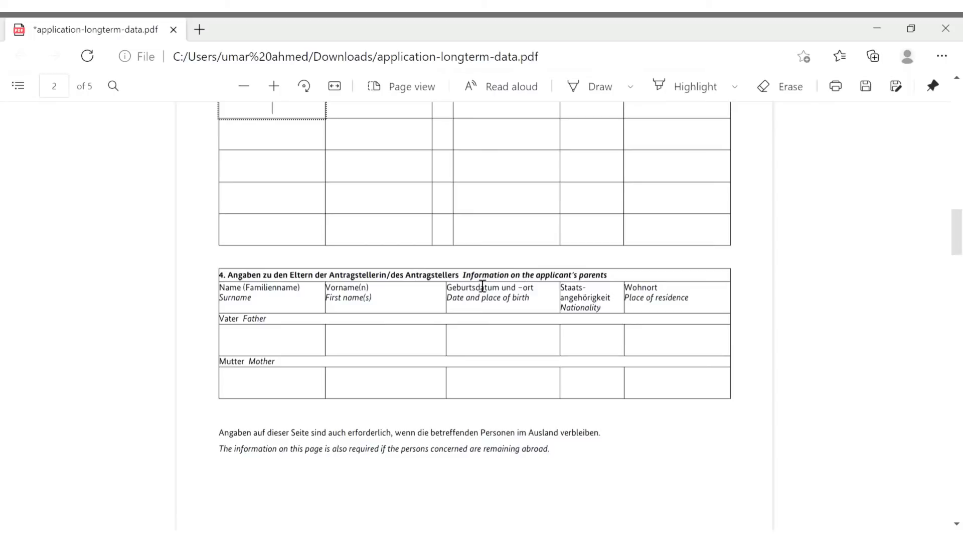
Enter surnames FATHER and MOTHER and first name FIRST for both parents
{"action": "left_click_drag", "start_coordinate": [463, 275], "coordinate": [634, 282]}
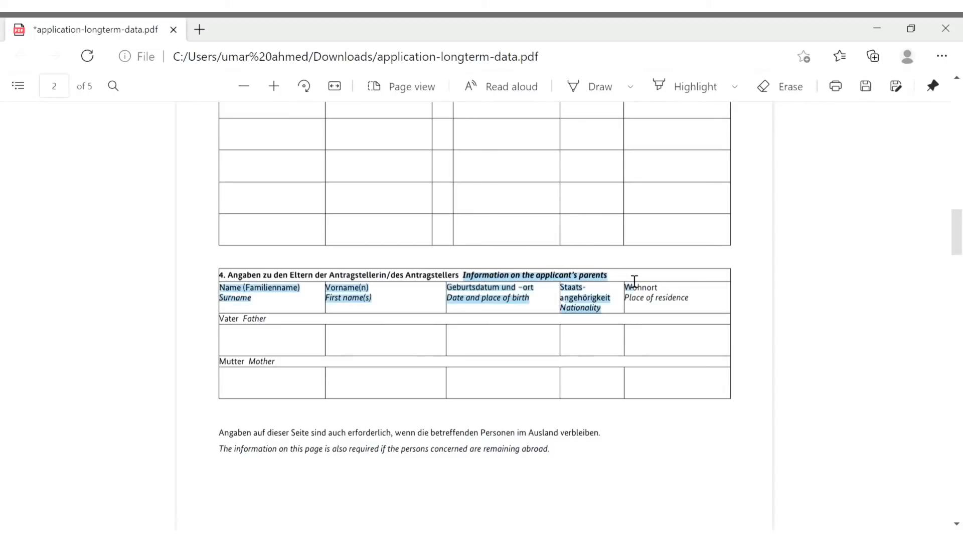
{"action": "left_click", "coordinate": [262, 354]}
{"action": "type", "text": "FATHER"}
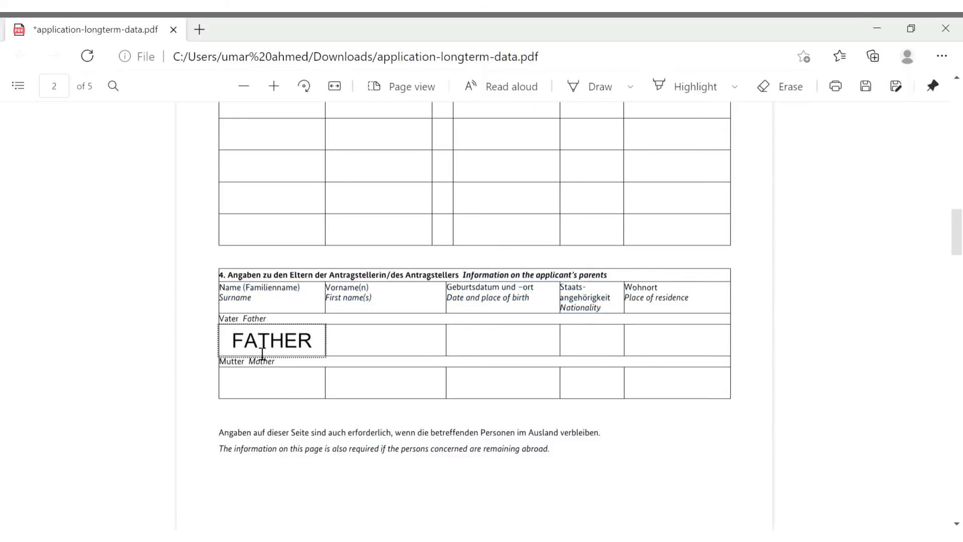
{"action": "left_click", "coordinate": [296, 393]}
{"action": "type", "text": "MOTHER"}
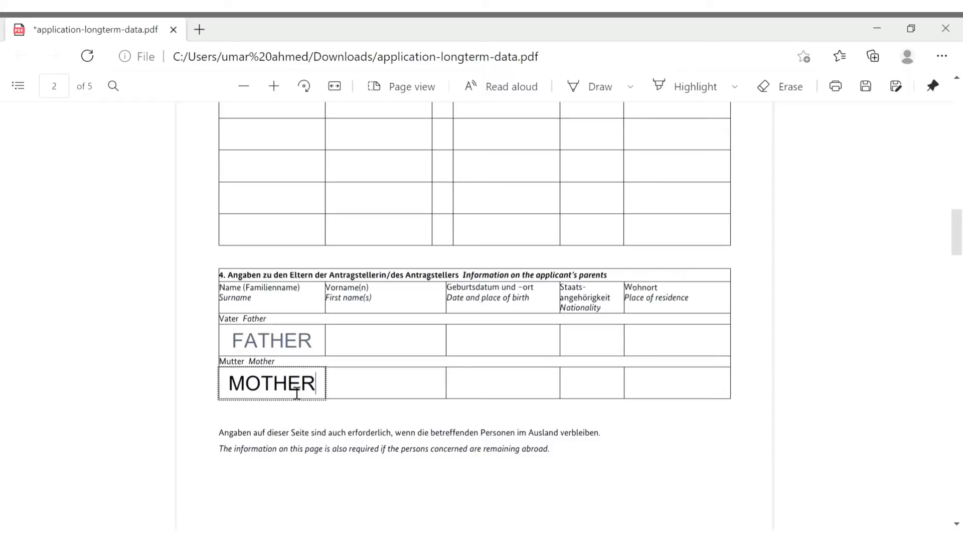
{"action": "left_click", "coordinate": [371, 347]}
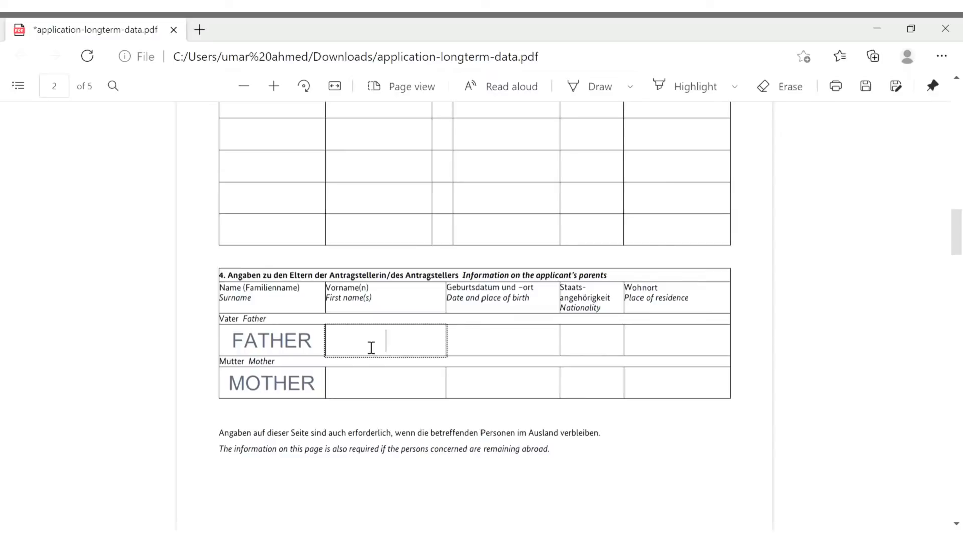
{"action": "type", "text": "FIRTS"}
{"action": "key", "text": "BackSpace"}
{"action": "key", "text": "BackSpace"}
{"action": "key", "text": "BackSpace"}
{"action": "type", "text": "ST"}
{"action": "key", "text": "BackSpace"}
{"action": "key", "text": "BackSpace"}
{"action": "type", "text": "RST"}
{"action": "left_click", "coordinate": [411, 396]}
{"action": "type", "text": "FIRST"}
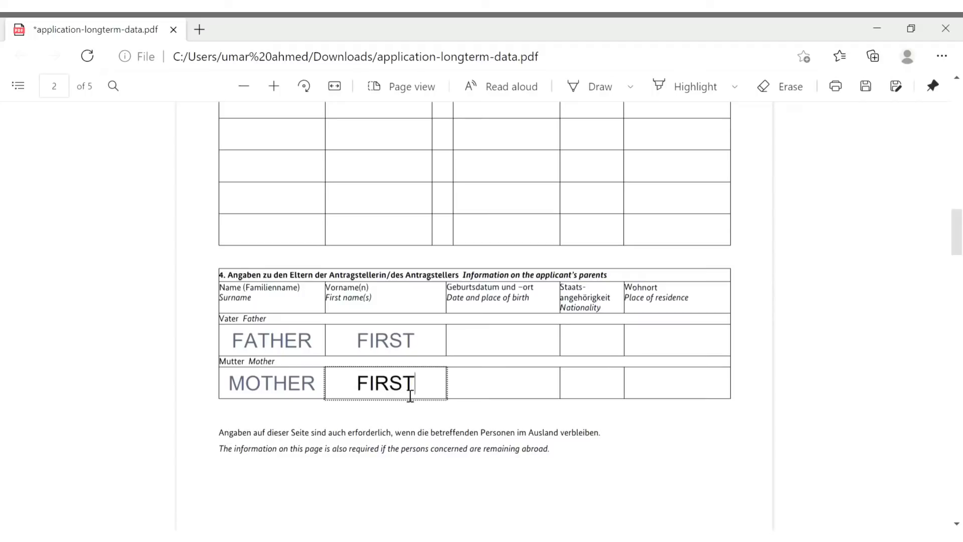
Give the parents birth dates 2.2.1960 and 2.2.1967, PAKISTANI nationality and residence KARACHI
{"action": "left_click", "coordinate": [527, 348]}
{"action": "type", "text": "2."}
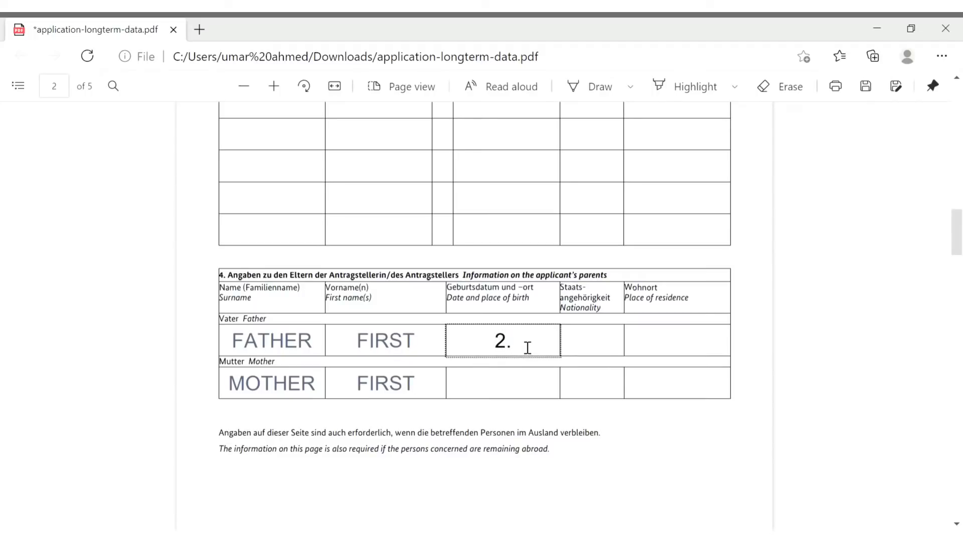
{"action": "type", "text": "2.1960"}
{"action": "left_click", "coordinate": [515, 390]}
{"action": "type", "text": "2.2"}
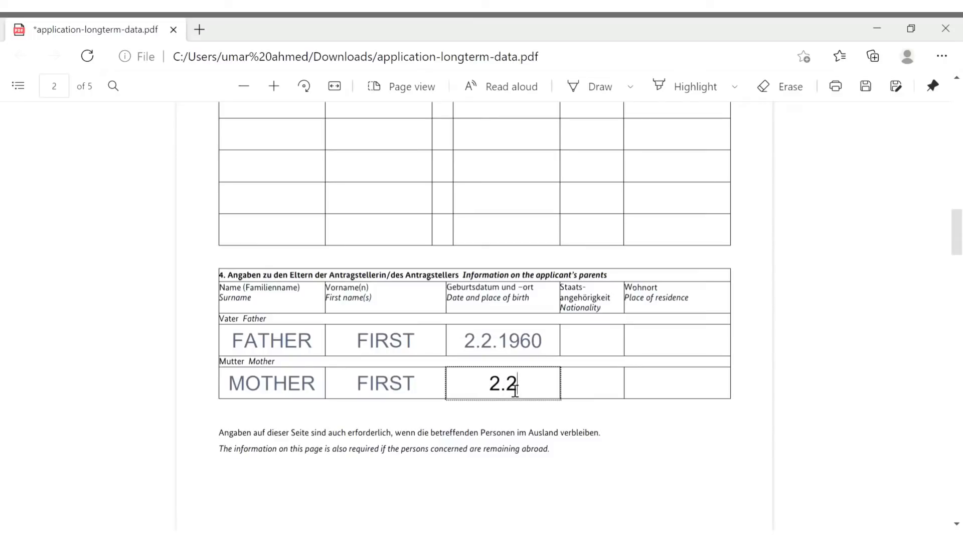
{"action": "type", "text": ".1967"}
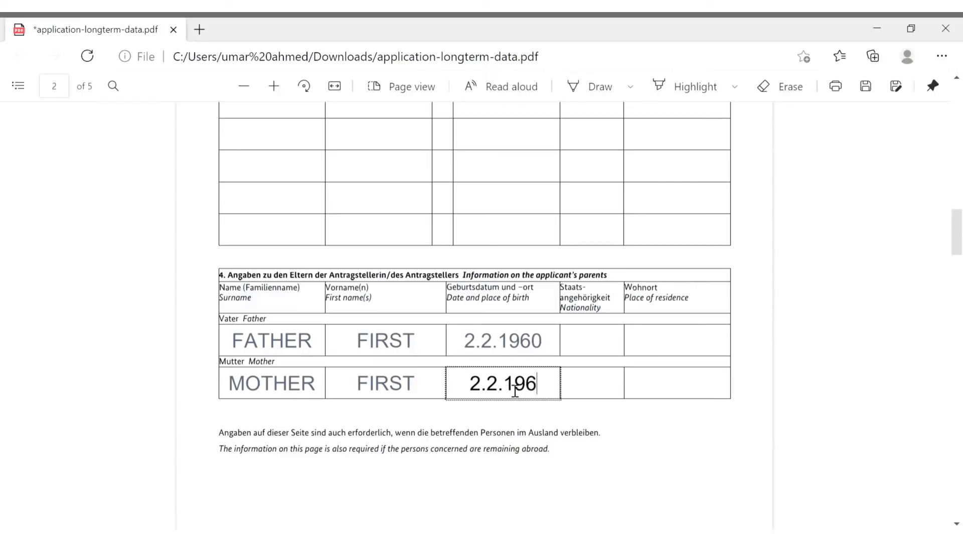
{"action": "left_click", "coordinate": [600, 351]}
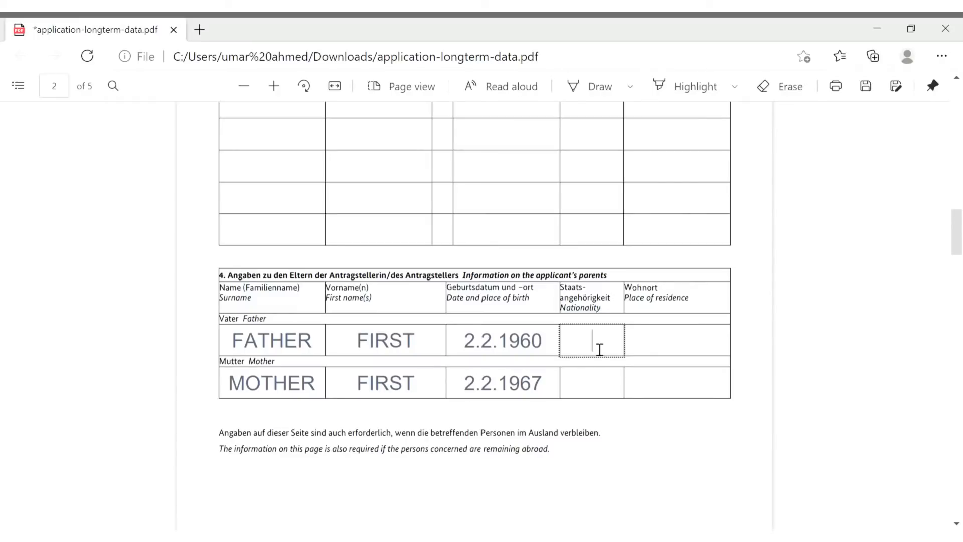
{"action": "type", "text": "PAKISTANI"}
{"action": "left_click", "coordinate": [604, 396]}
{"action": "type", "text": "PAKISTAN"}
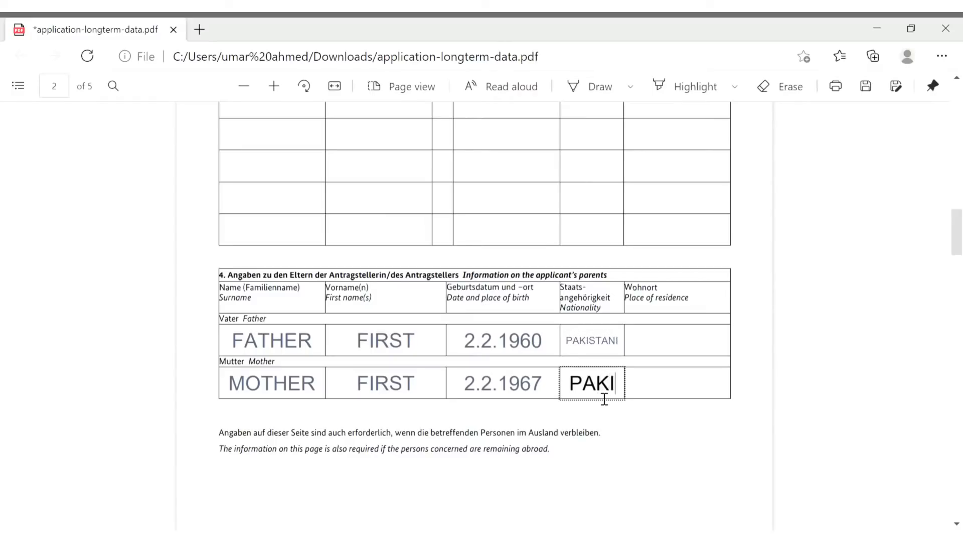
{"action": "type", "text": "I"}
{"action": "left_click", "coordinate": [698, 350]}
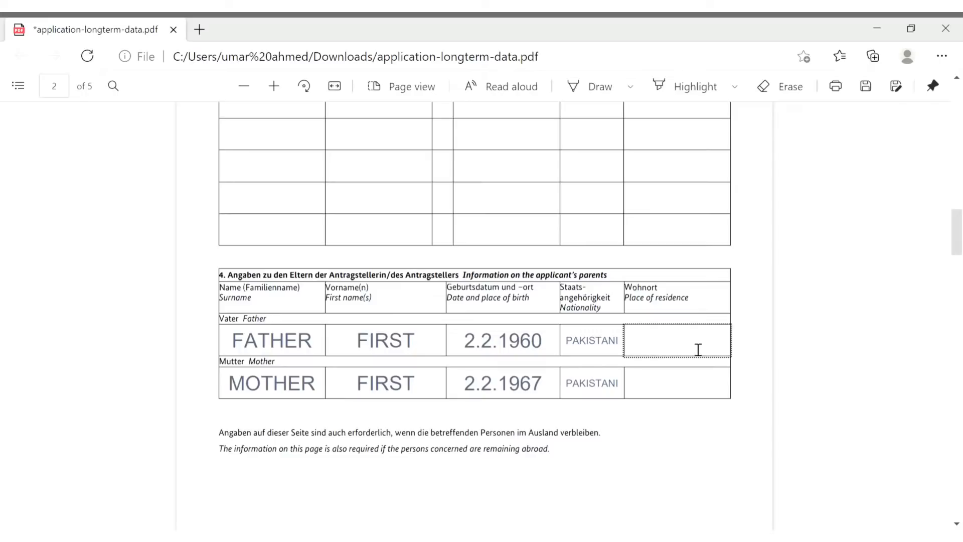
{"action": "type", "text": "KARACHI"}
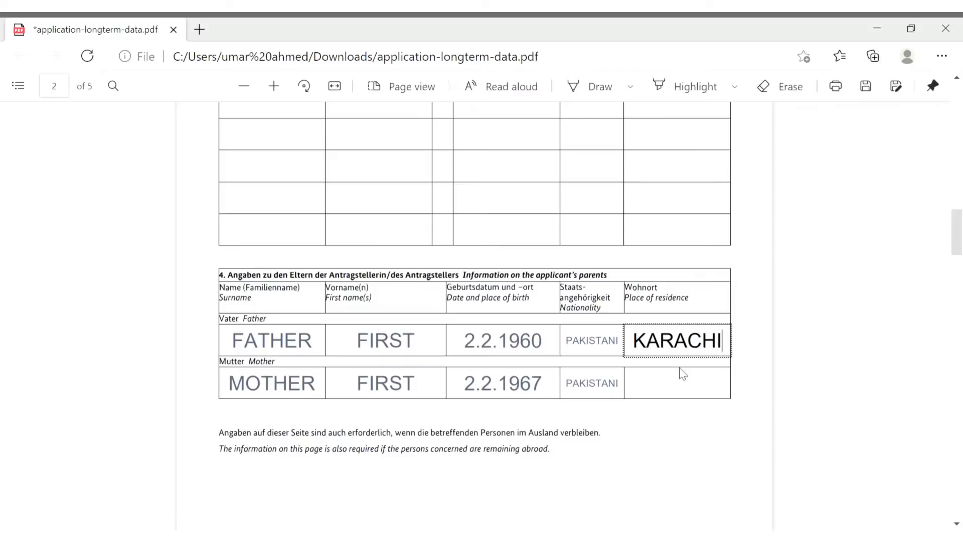
{"action": "left_click", "coordinate": [687, 390]}
{"action": "type", "text": "KARACHI"}
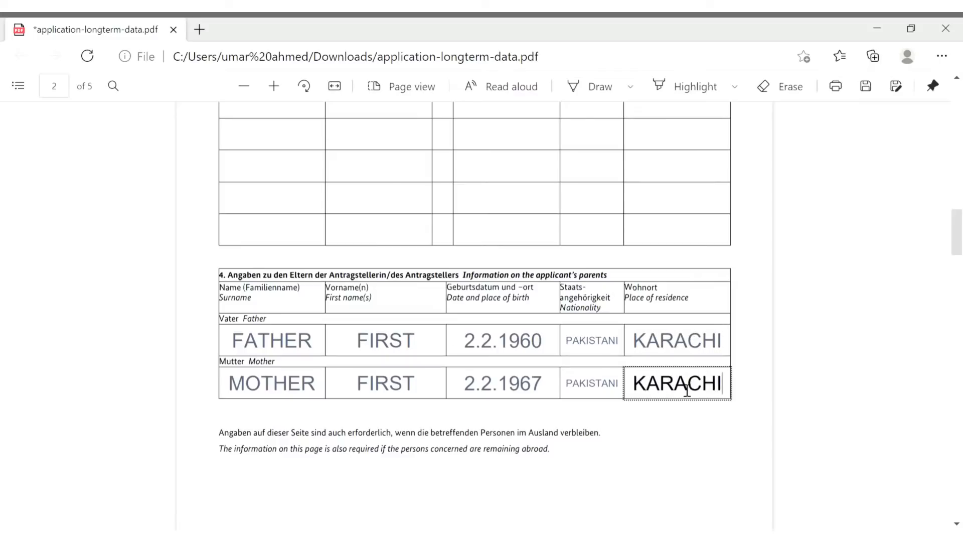
Tick 'nein / no' for previous stays in Germany in section 5 on page 3
{"action": "scroll", "coordinate": [655, 426], "scroll_direction": "down", "scroll_amount": 4}
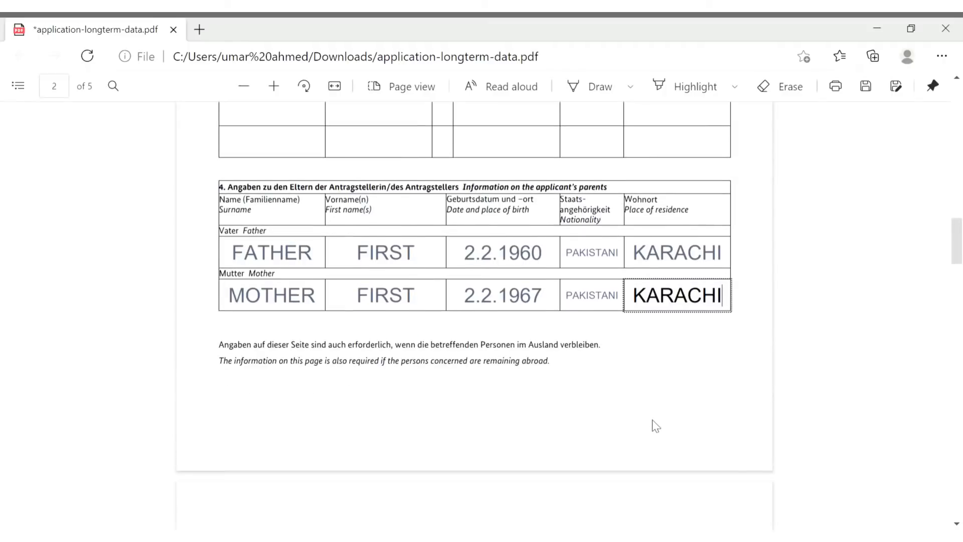
{"action": "scroll", "coordinate": [653, 426], "scroll_direction": "down", "scroll_amount": 2}
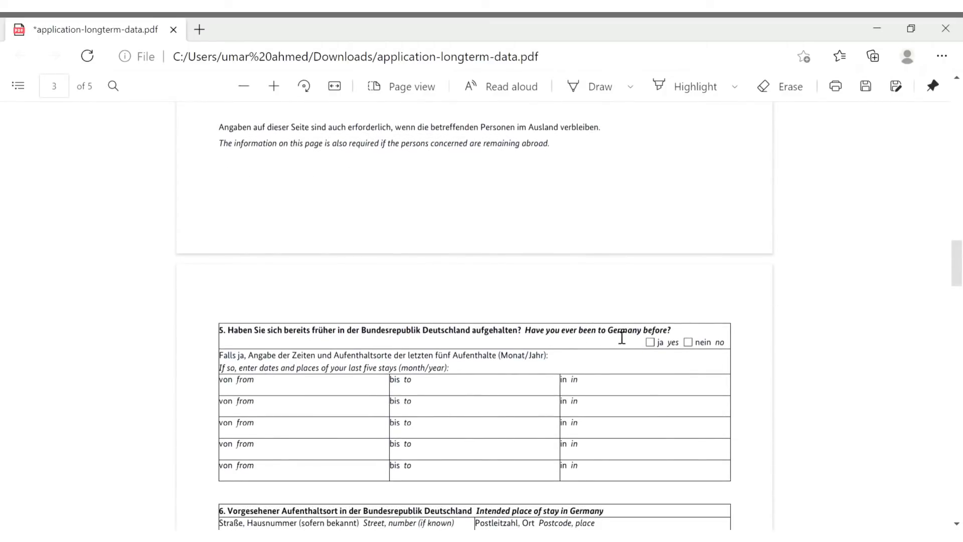
{"action": "left_click_drag", "start_coordinate": [525, 333], "coordinate": [679, 334]}
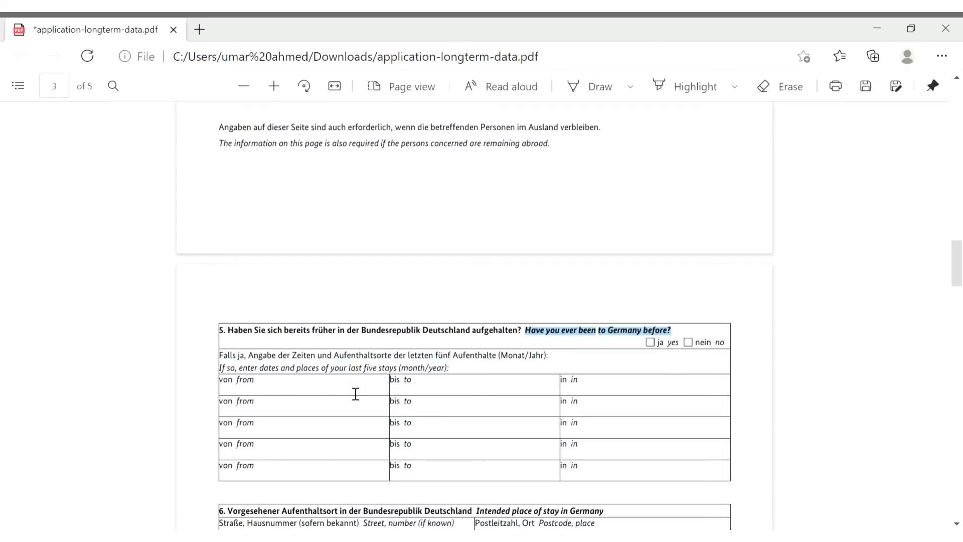
{"action": "left_click", "coordinate": [672, 396]}
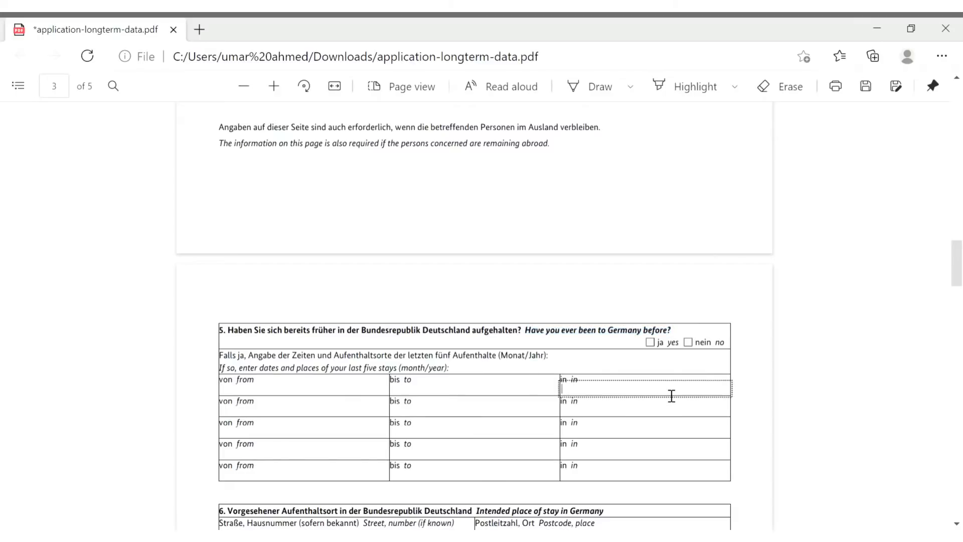
{"action": "left_click", "coordinate": [694, 344]}
{"action": "scroll", "coordinate": [661, 448], "scroll_direction": "down", "scroll_amount": 3}
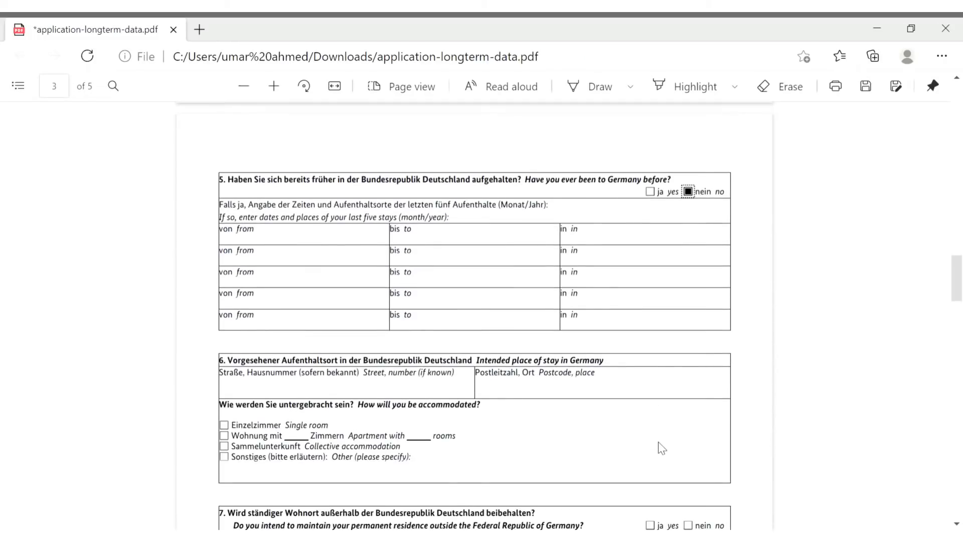
{"action": "scroll", "coordinate": [661, 448], "scroll_direction": "down", "scroll_amount": 1}
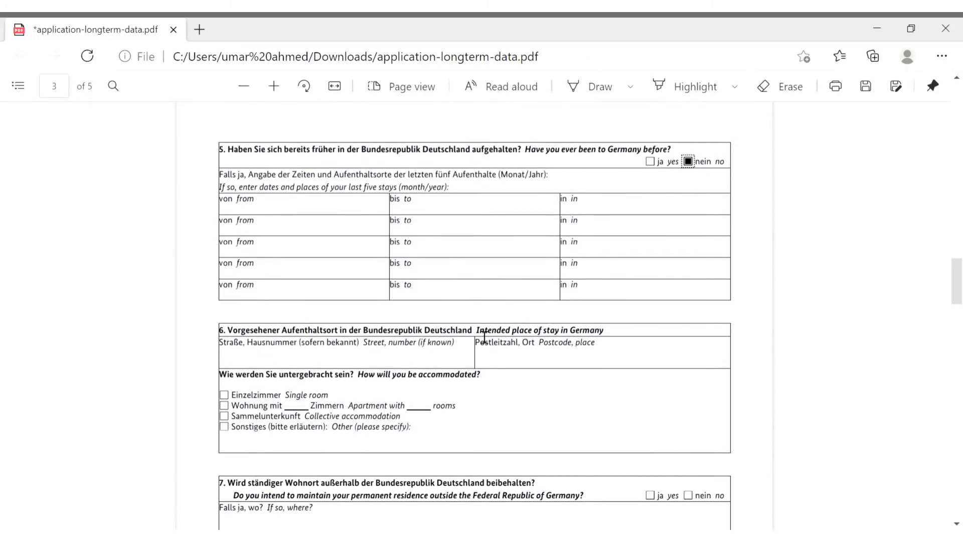
{"action": "left_click_drag", "start_coordinate": [478, 332], "coordinate": [625, 339]}
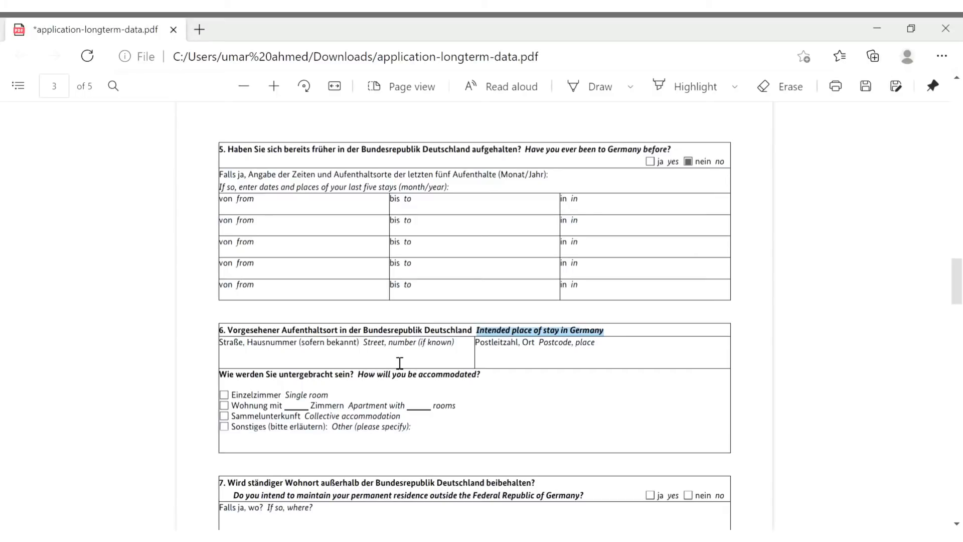
Enter the university street address and the postcode with BERLIN as the intended place of stay
{"action": "left_click", "coordinate": [377, 367]}
{"action": "type", "text": "UNIVERSITY ADR"}
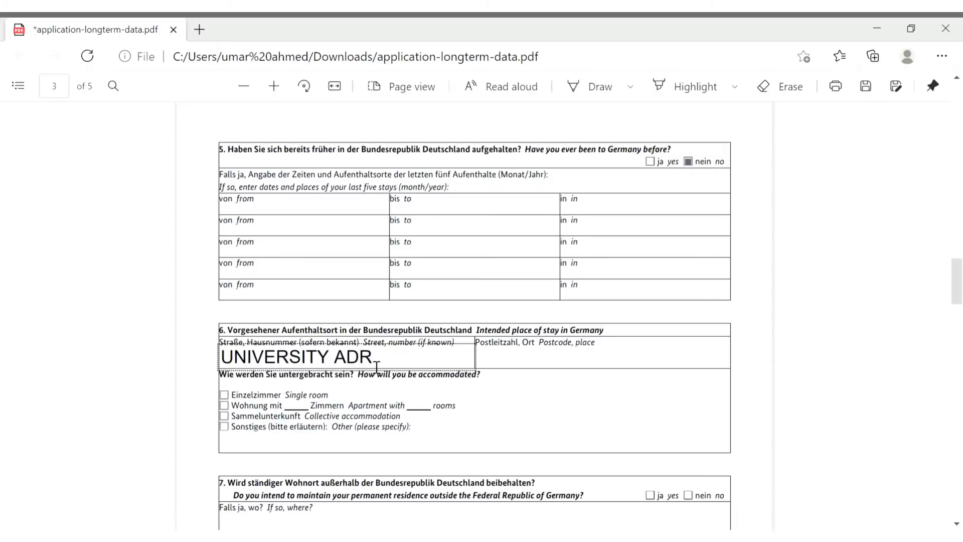
{"action": "left_click", "coordinate": [545, 371]}
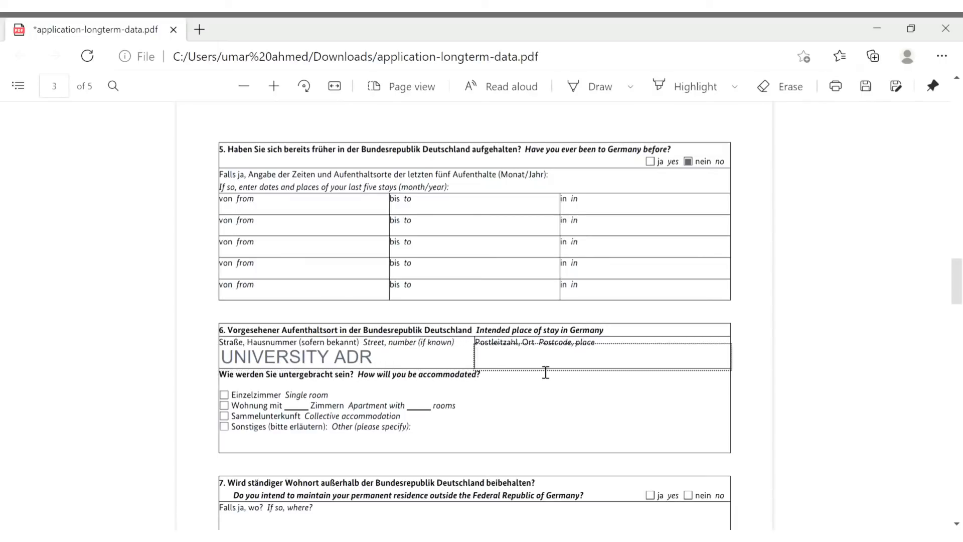
{"action": "type", "text": "BERLIN,"}
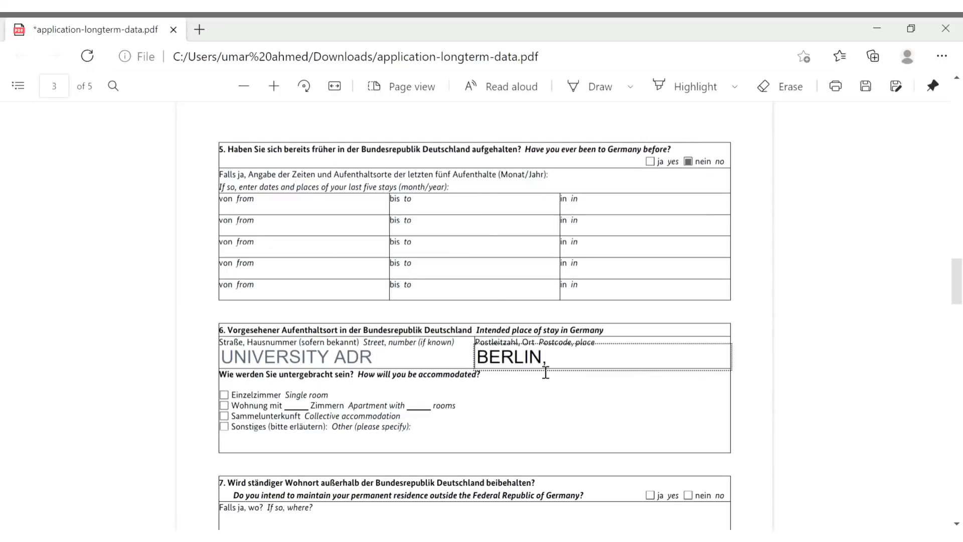
{"action": "key", "text": "BackSpace"}
{"action": "key", "text": "BackSpace"}
{"action": "key", "text": "BackSpace"}
{"action": "key", "text": "BackSpace"}
{"action": "key", "text": "BackSpace"}
{"action": "key", "text": "BackSpace"}
{"action": "key", "text": "BackSpace"}
{"action": "type", "text": "22222"}
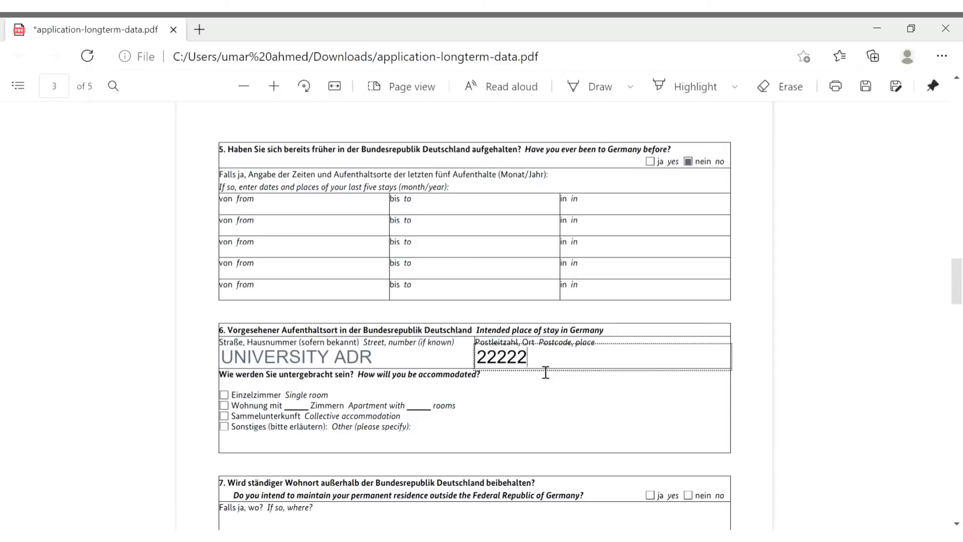
{"action": "type", "text": ",BERLIN"}
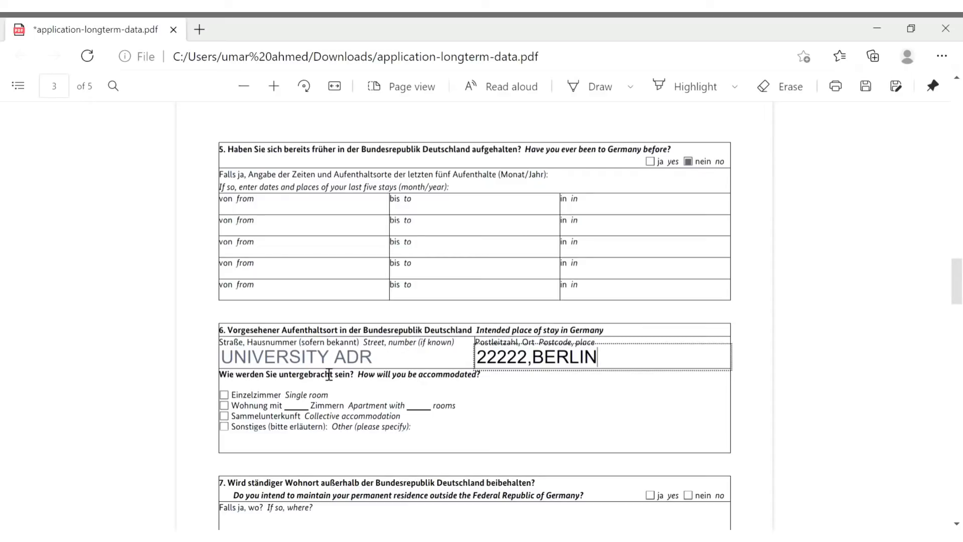
{"action": "left_click_drag", "start_coordinate": [359, 380], "coordinate": [497, 383]}
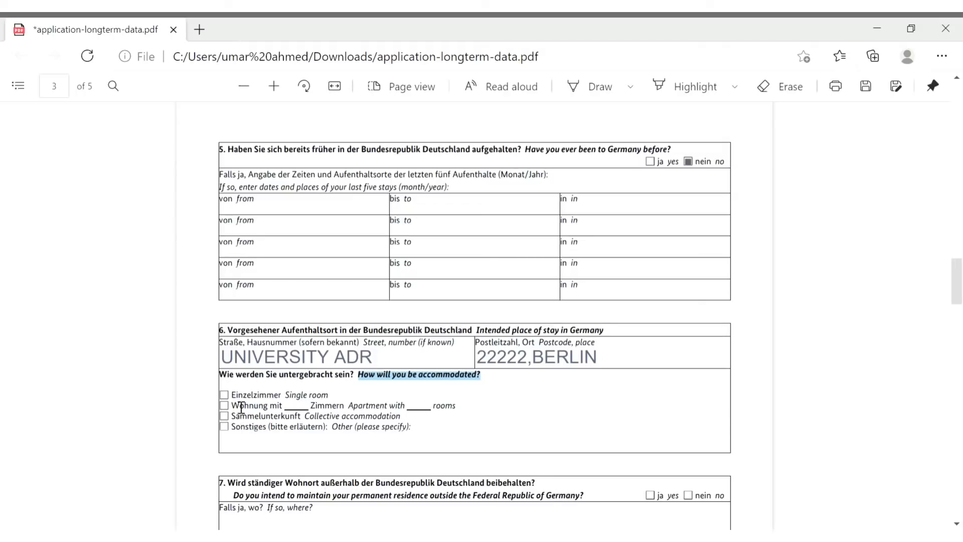
Tick Einzelzimmer, answer 'nein' in section 7, and enter PAKISTAN under 'Falls ja, wo?'
{"action": "left_click", "coordinate": [224, 395]}
{"action": "scroll", "coordinate": [524, 399], "scroll_direction": "down", "scroll_amount": 3}
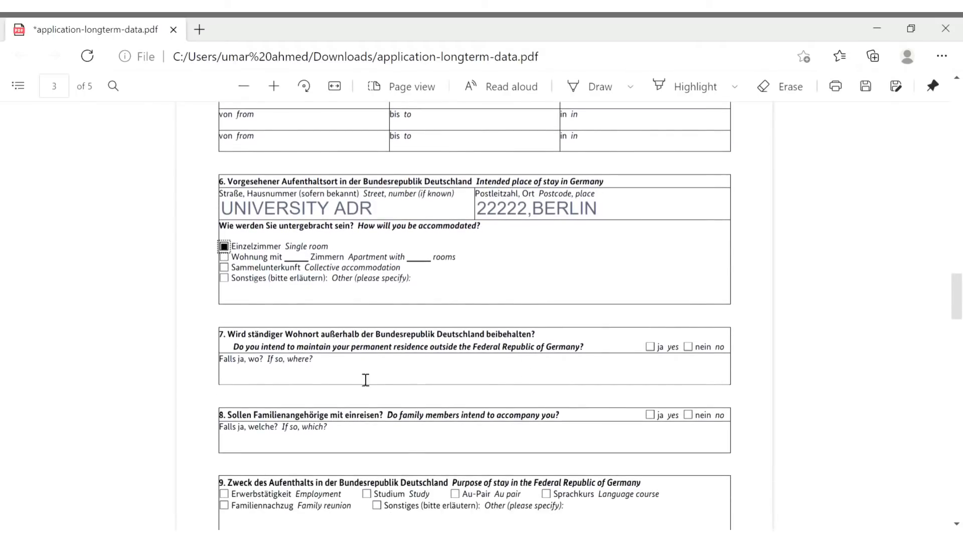
{"action": "left_click_drag", "start_coordinate": [242, 358], "coordinate": [597, 354]}
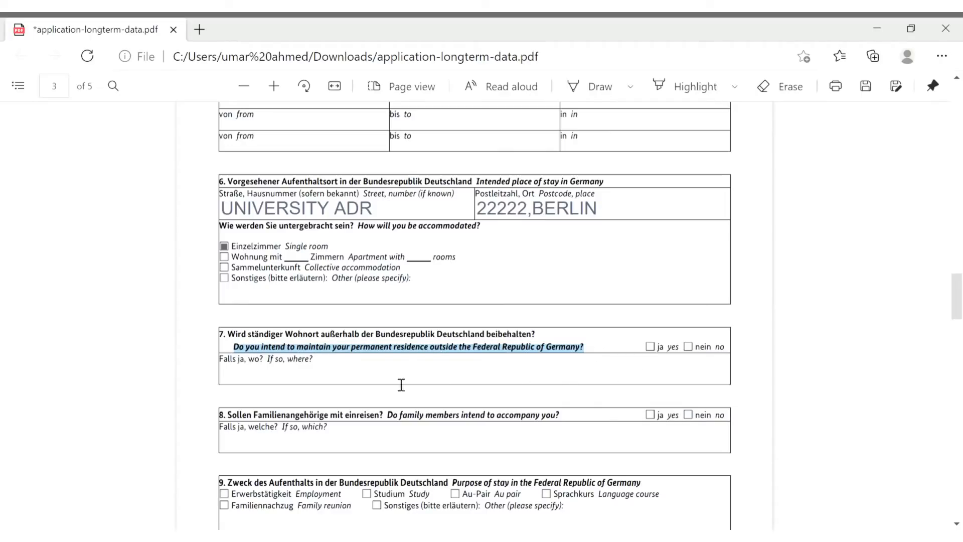
{"action": "left_click", "coordinate": [689, 346]}
{"action": "left_click", "coordinate": [435, 379]}
{"action": "type", "text": "PAKISTANI"}
{"action": "key", "text": "BackSpace"}
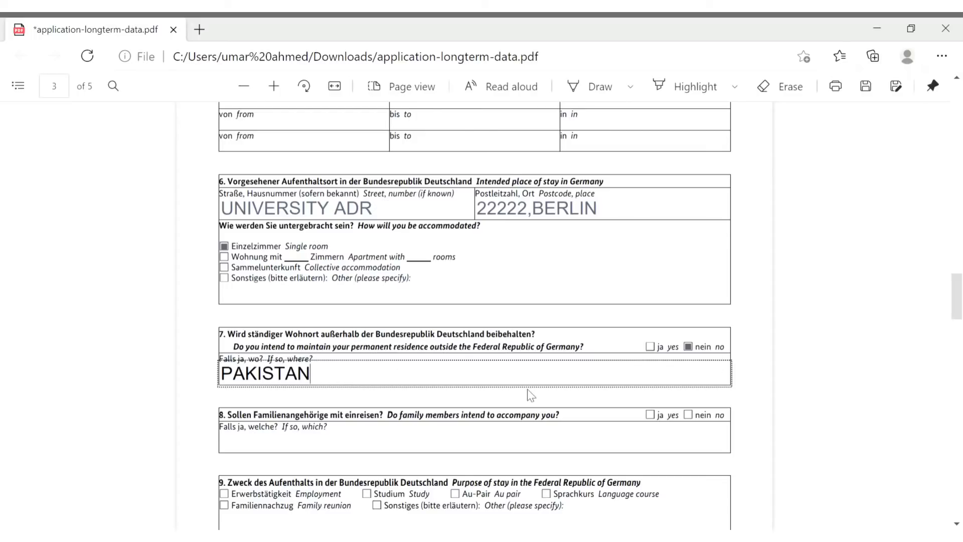
Answer 'nein' to family members accompanying you in section 8
{"action": "scroll", "coordinate": [527, 390], "scroll_direction": "down", "scroll_amount": 1}
{"action": "scroll", "coordinate": [527, 389], "scroll_direction": "down", "scroll_amount": 1}
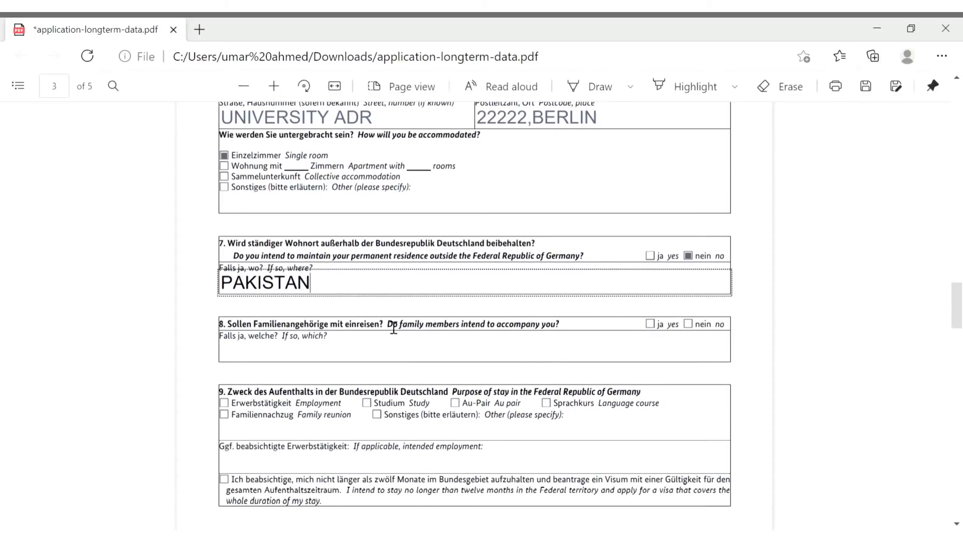
{"action": "left_click_drag", "start_coordinate": [397, 330], "coordinate": [575, 335]}
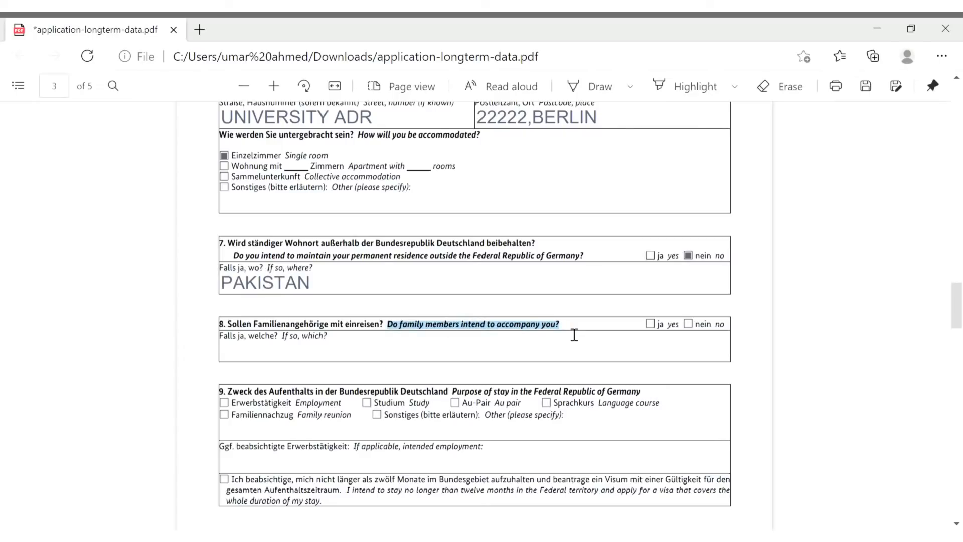
{"action": "left_click", "coordinate": [688, 324]}
Tick 'Studium / Study' as the purpose of stay in section 9
{"action": "scroll", "coordinate": [634, 360], "scroll_direction": "down", "scroll_amount": 2}
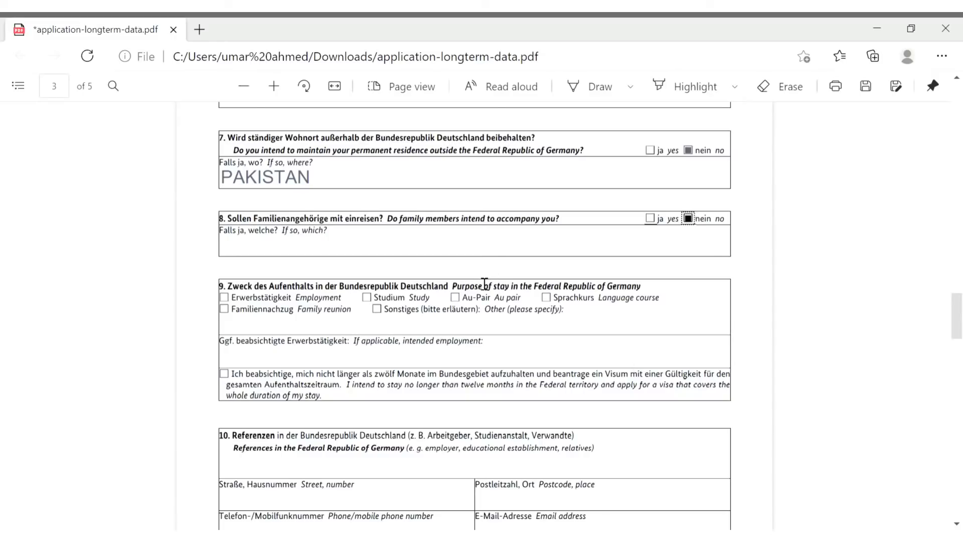
{"action": "left_click", "coordinate": [460, 292]}
{"action": "left_click_drag", "start_coordinate": [460, 292], "coordinate": [317, 306]}
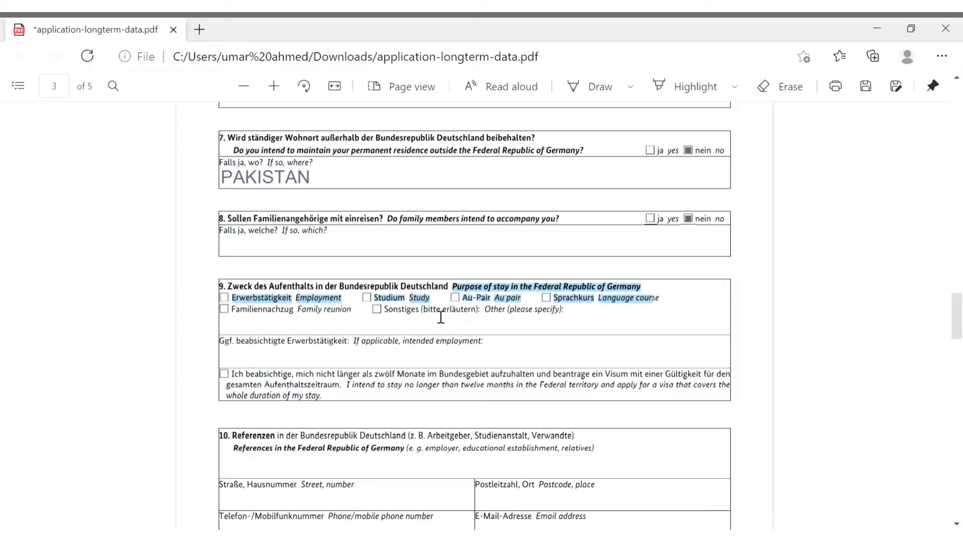
{"action": "left_click", "coordinate": [373, 300]}
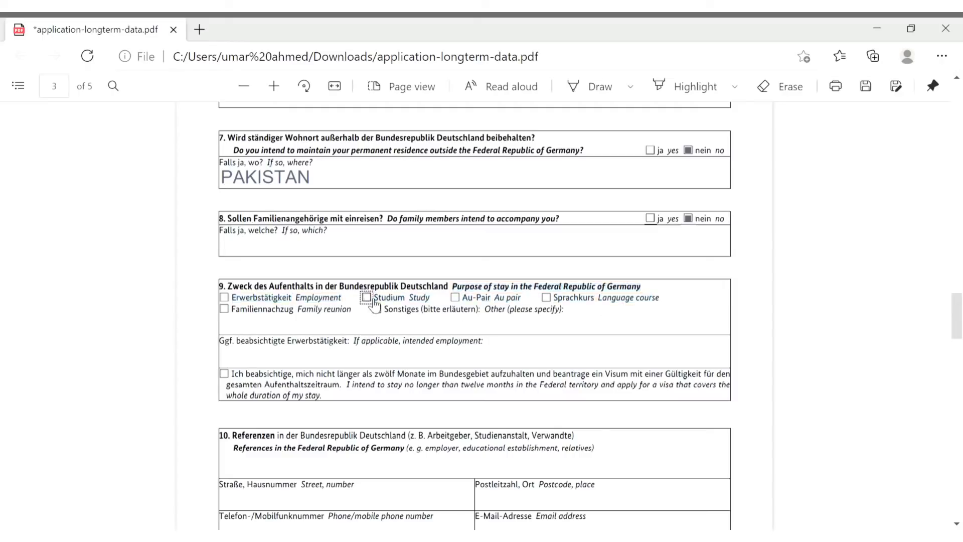
Leave the intended employment field empty and review the twelve-month stay statement
{"action": "scroll", "coordinate": [433, 325], "scroll_direction": "down", "scroll_amount": 2}
{"action": "scroll", "coordinate": [433, 325], "scroll_direction": "down", "scroll_amount": 2}
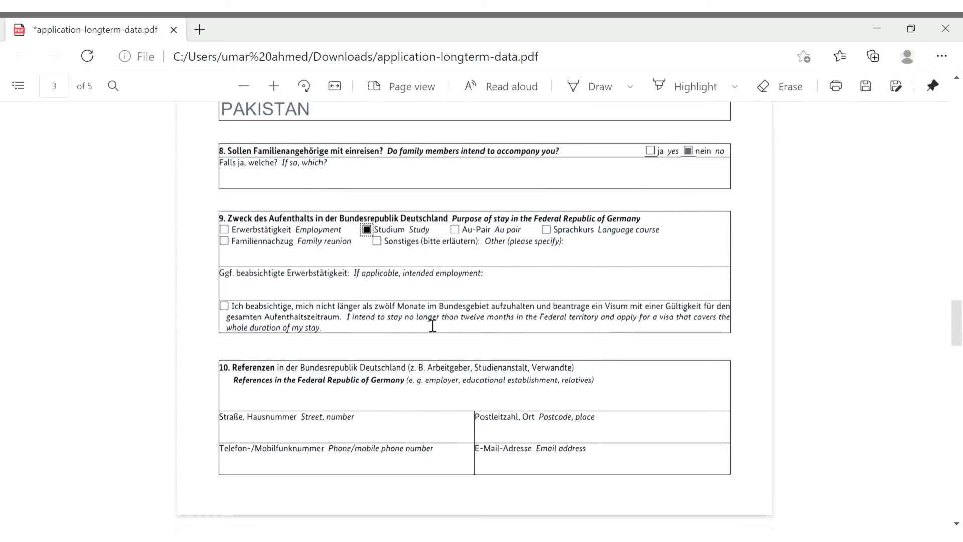
{"action": "left_click", "coordinate": [380, 297]}
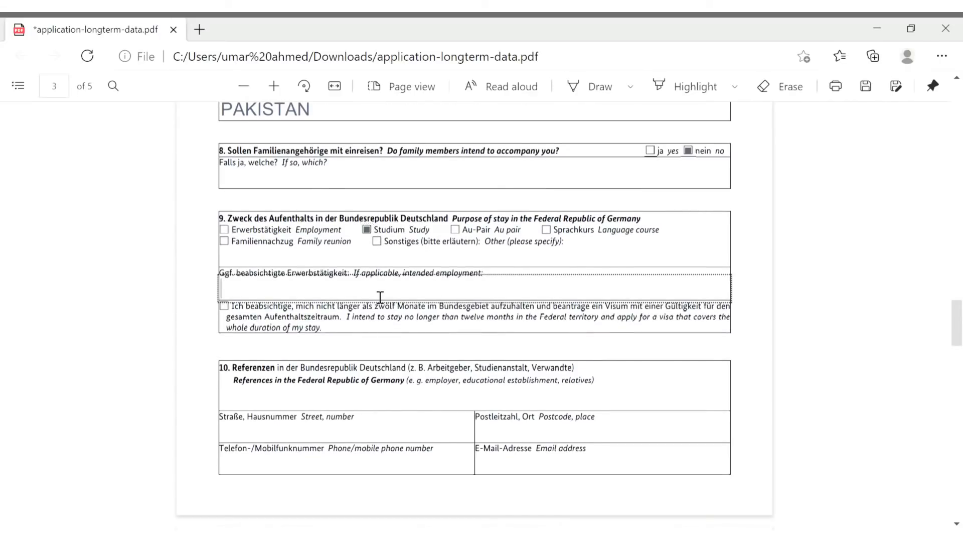
{"action": "left_click", "coordinate": [385, 332]}
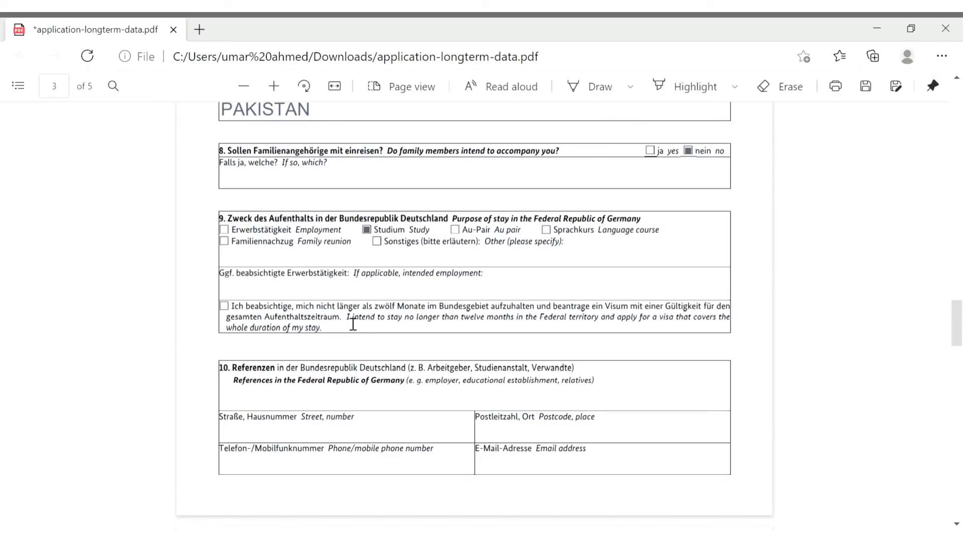
{"action": "left_click_drag", "start_coordinate": [348, 322], "coordinate": [733, 331]}
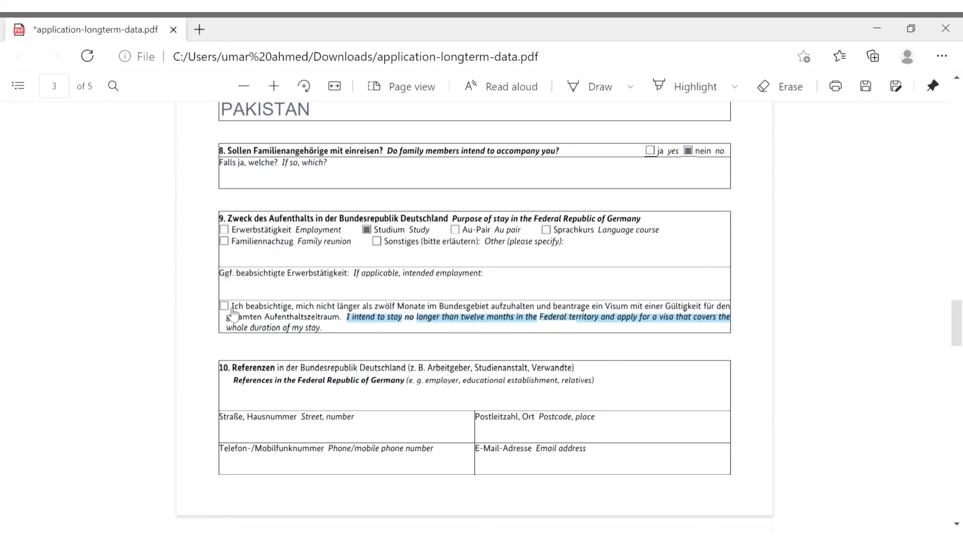
{"action": "scroll", "coordinate": [327, 336], "scroll_direction": "down", "scroll_amount": 3}
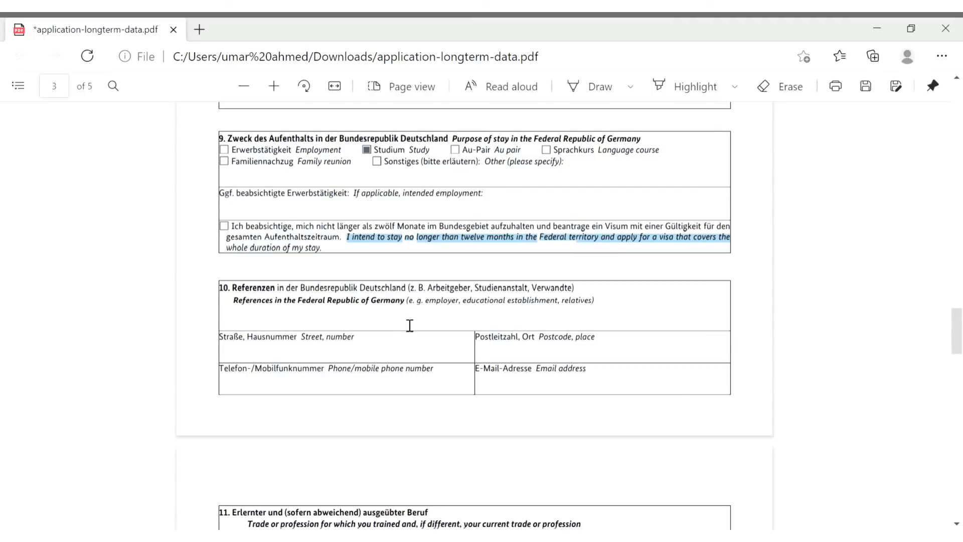
Select the trade or profession field, leaving it blank
{"action": "scroll", "coordinate": [408, 324], "scroll_direction": "down", "scroll_amount": 2}
{"action": "scroll", "coordinate": [410, 326], "scroll_direction": "down", "scroll_amount": 5}
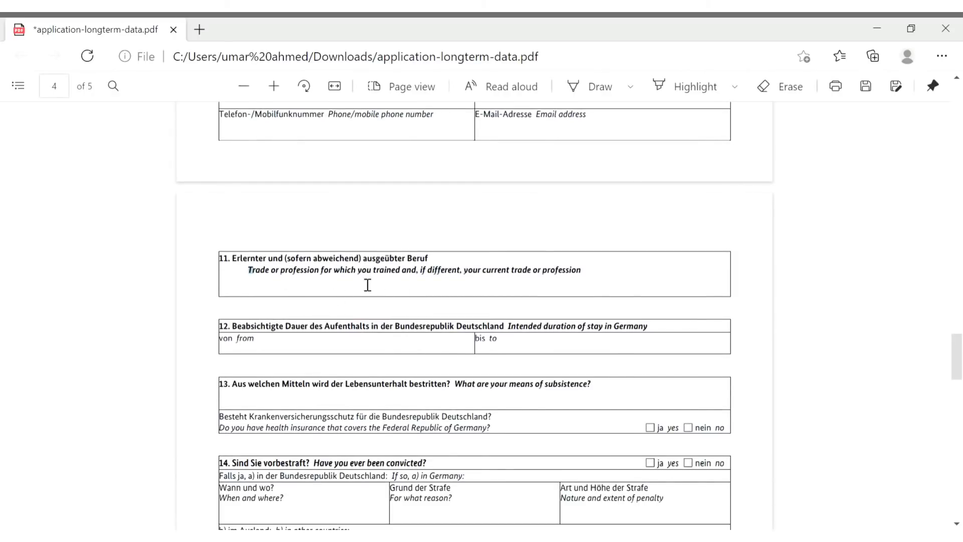
{"action": "left_click_drag", "start_coordinate": [371, 286], "coordinate": [594, 277]}
{"action": "left_click", "coordinate": [580, 293]}
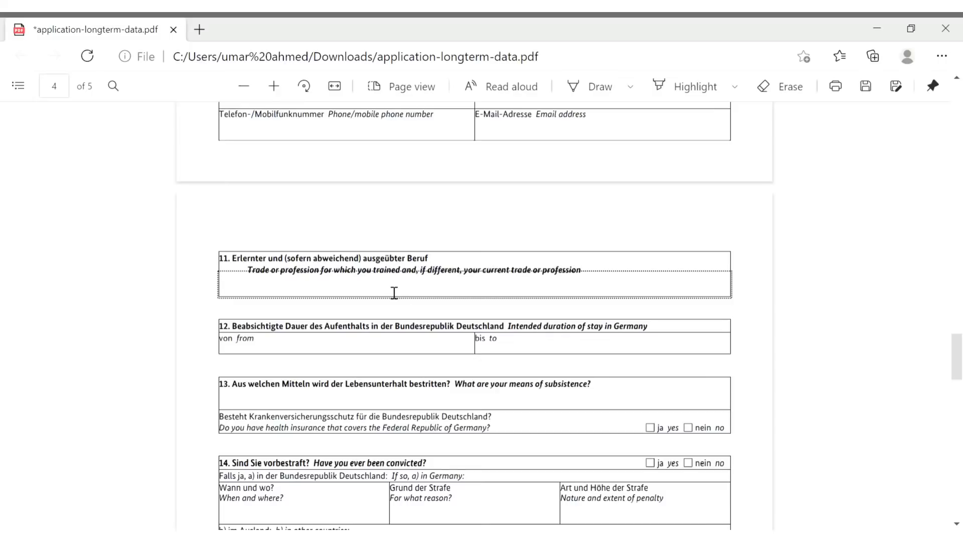
Set the intended stay in section 12 from 02.03.2021 to 02.03.23
{"action": "left_click", "coordinate": [380, 352]}
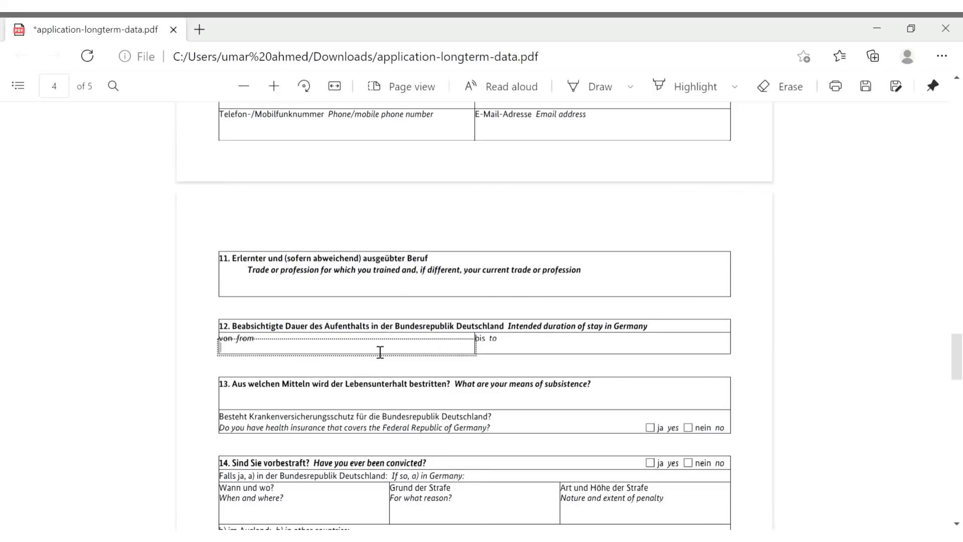
{"action": "left_click", "coordinate": [521, 332]}
{"action": "left_click_drag", "start_coordinate": [520, 333], "coordinate": [665, 331]}
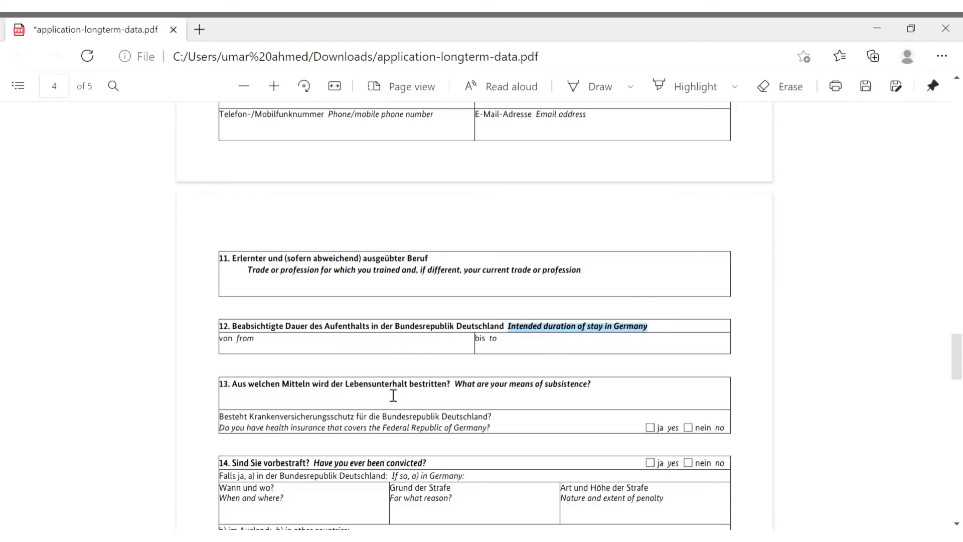
{"action": "left_click", "coordinate": [432, 353]}
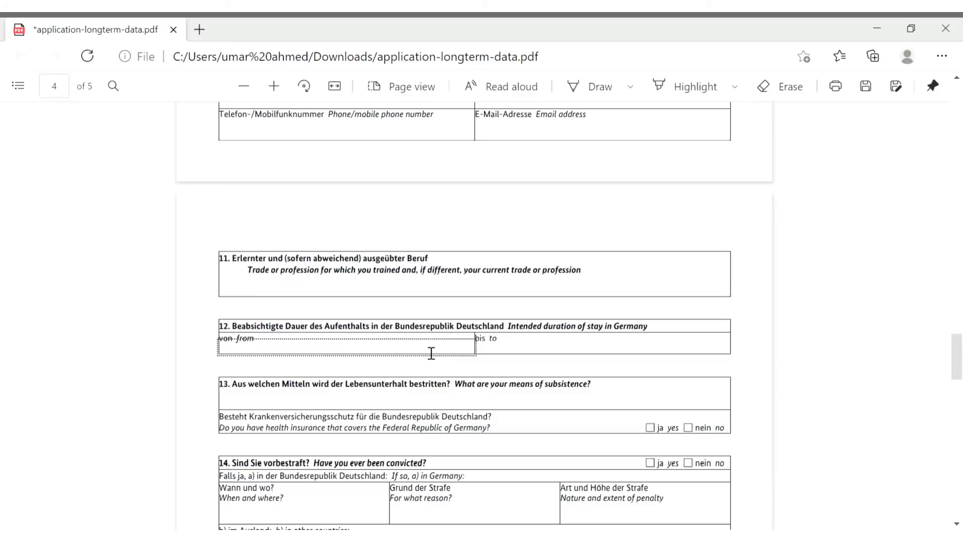
{"action": "type", "text": "02.03.2021"}
{"action": "left_click", "coordinate": [535, 351]}
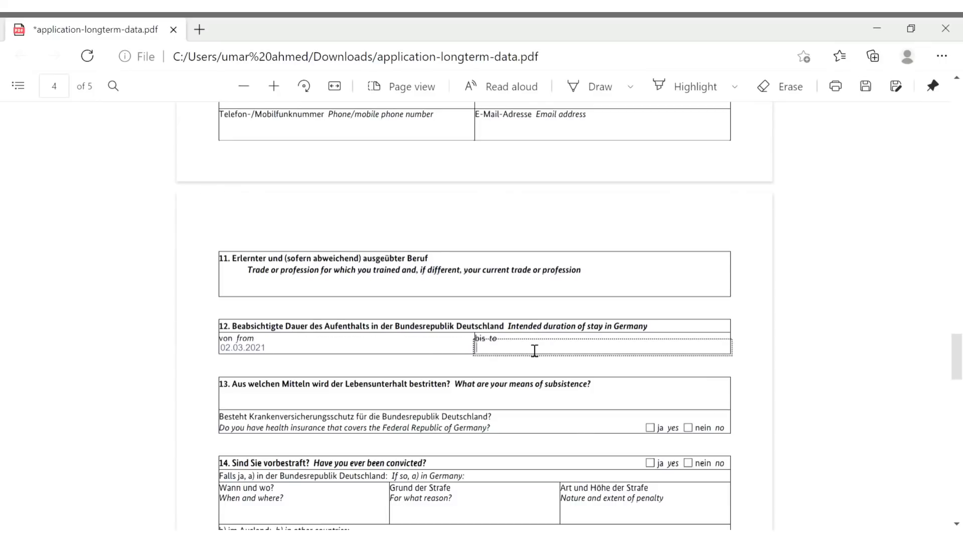
{"action": "type", "text": "02.03.23"}
{"action": "scroll", "coordinate": [471, 359], "scroll_direction": "down", "scroll_amount": 2}
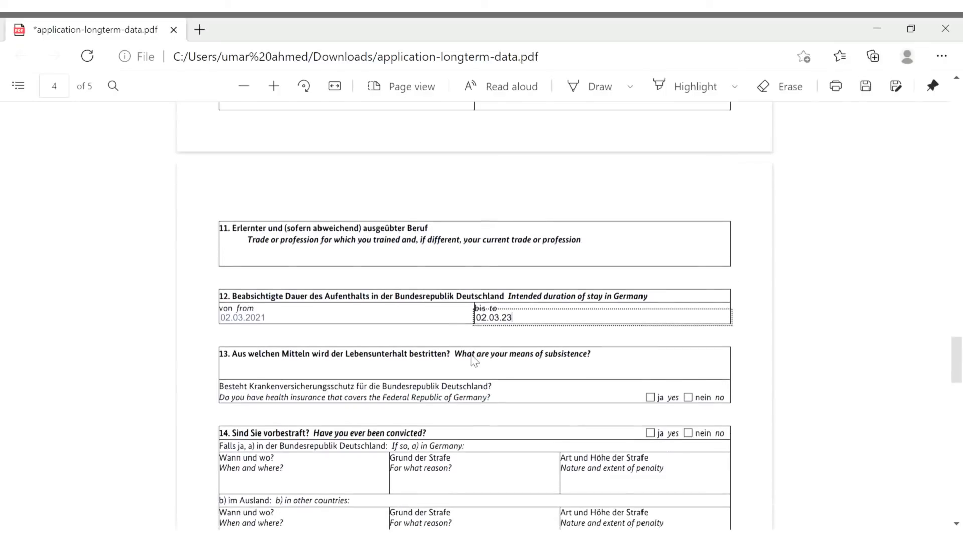
Enter FINTIBA BLOCKED ACCOUNT as the means of subsistence in section 13
{"action": "left_click_drag", "start_coordinate": [456, 322], "coordinate": [586, 324]}
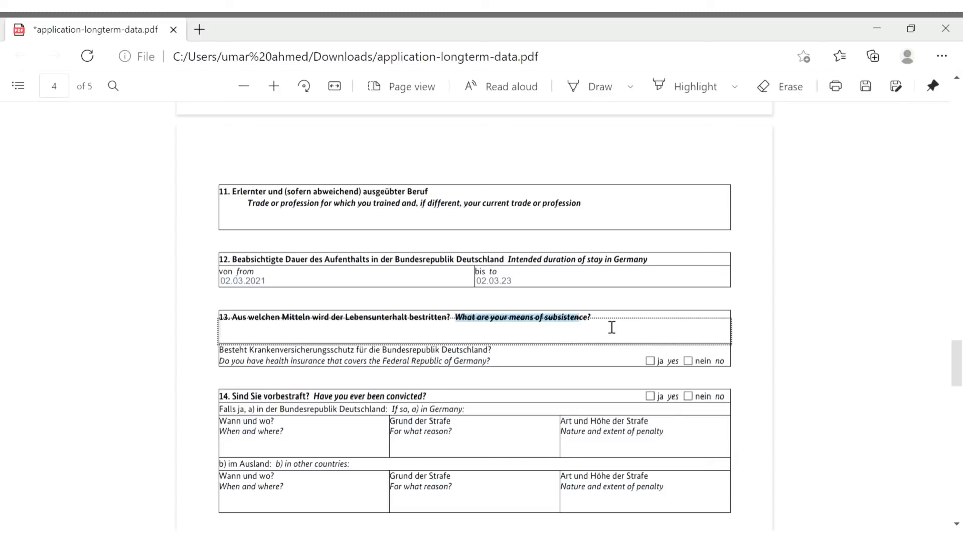
{"action": "left_click", "coordinate": [429, 342]}
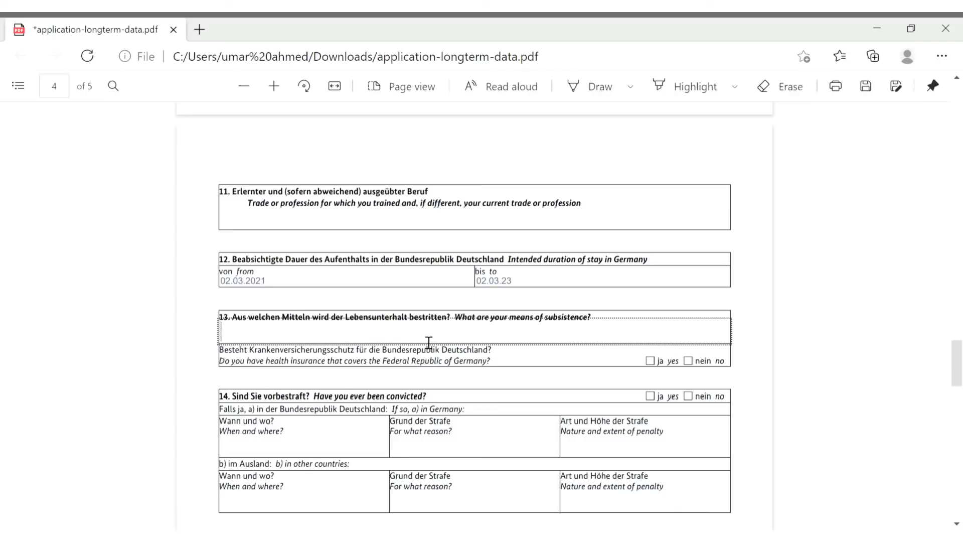
{"action": "type", "text": "FIT"}
{"action": "key", "text": "BackSpace"}
{"action": "type", "text": "NTIBA"}
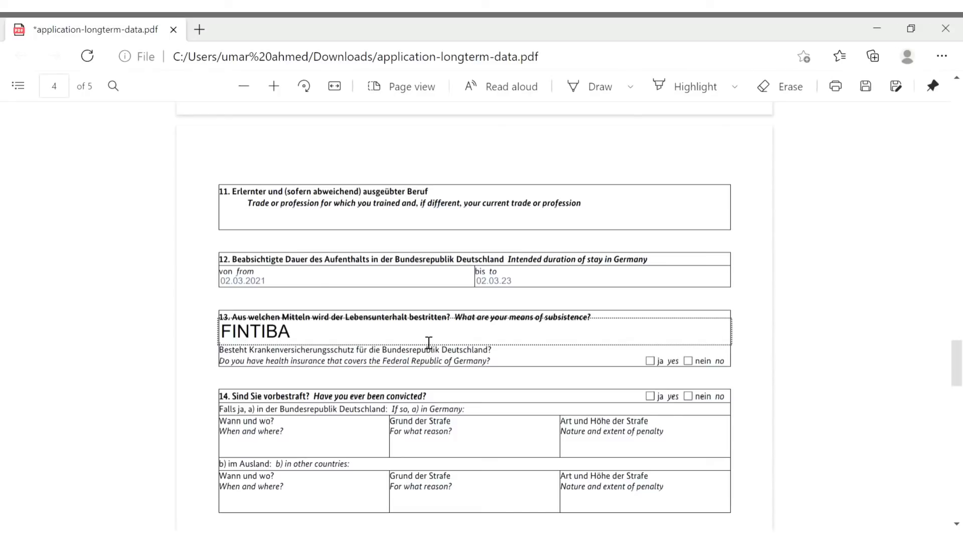
{"action": "type", "text": " BLOCKED AB"}
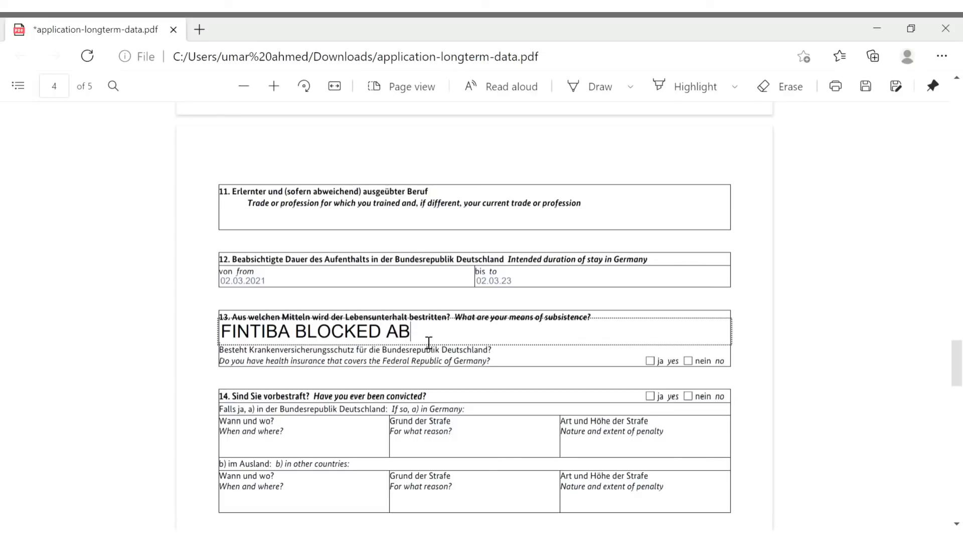
{"action": "key", "text": "BackSpace"}
{"action": "type", "text": "CCOUNT"}
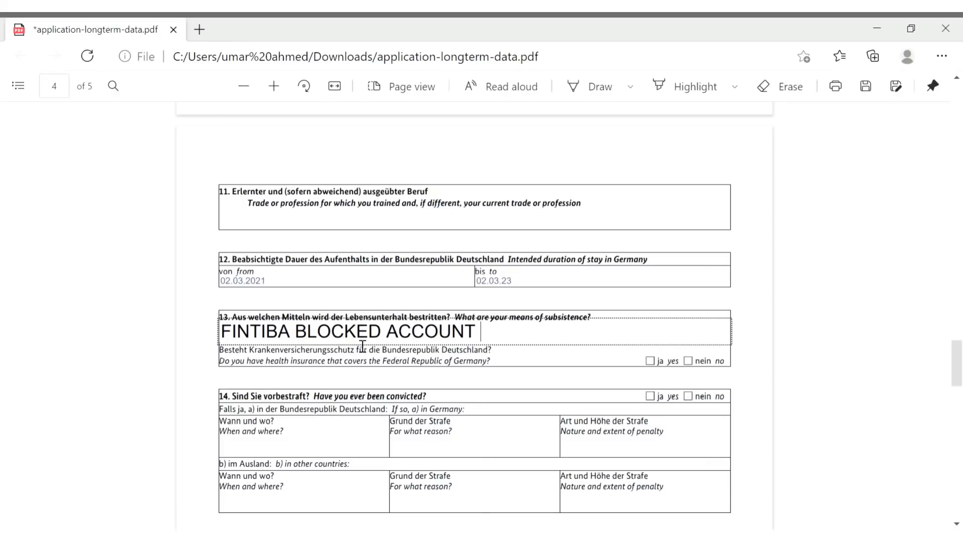
Answer 'ja yes' to having health insurance coverage
{"action": "left_click", "coordinate": [228, 370]}
{"action": "left_click_drag", "start_coordinate": [236, 368], "coordinate": [531, 363]}
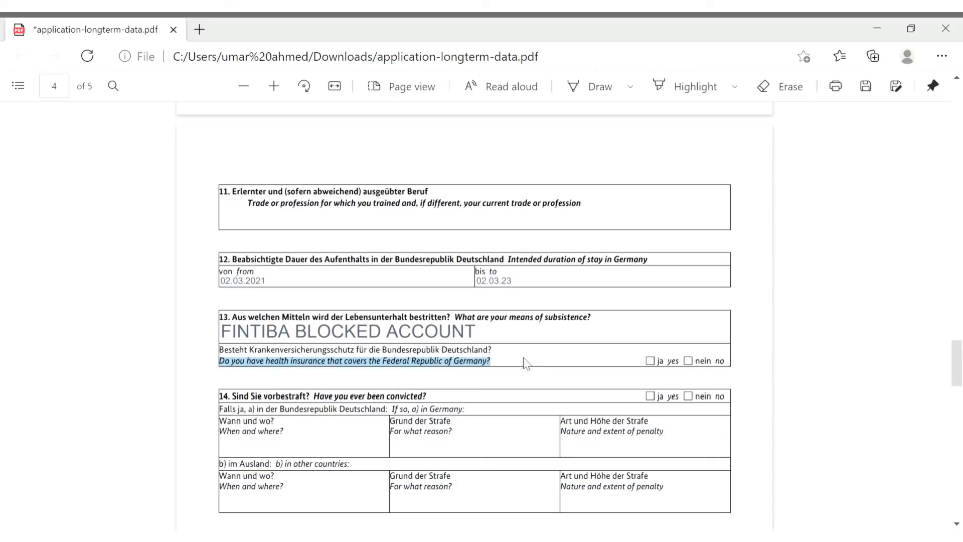
{"action": "left_click", "coordinate": [651, 361]}
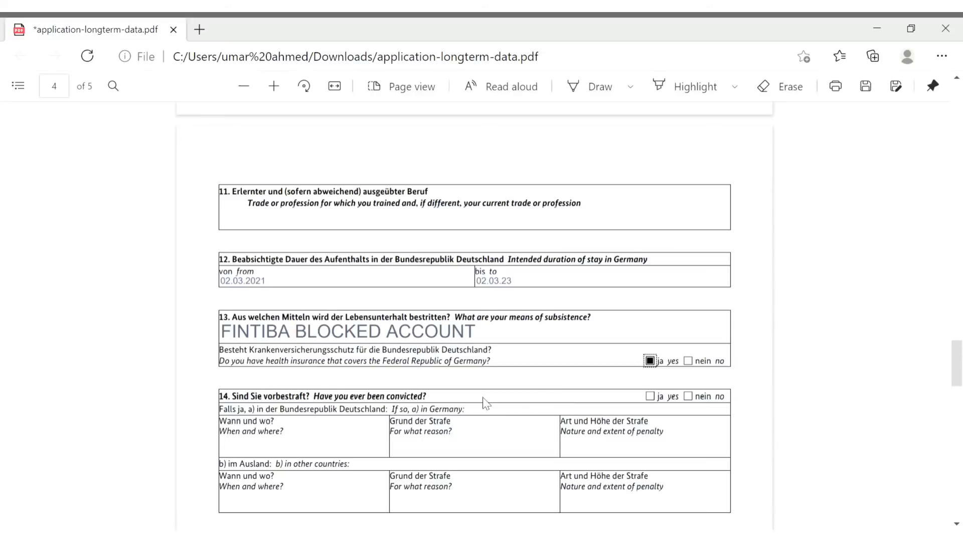
Answer 'nein no' to prior convictions in section 14
{"action": "scroll", "coordinate": [486, 403], "scroll_direction": "down", "scroll_amount": 3}
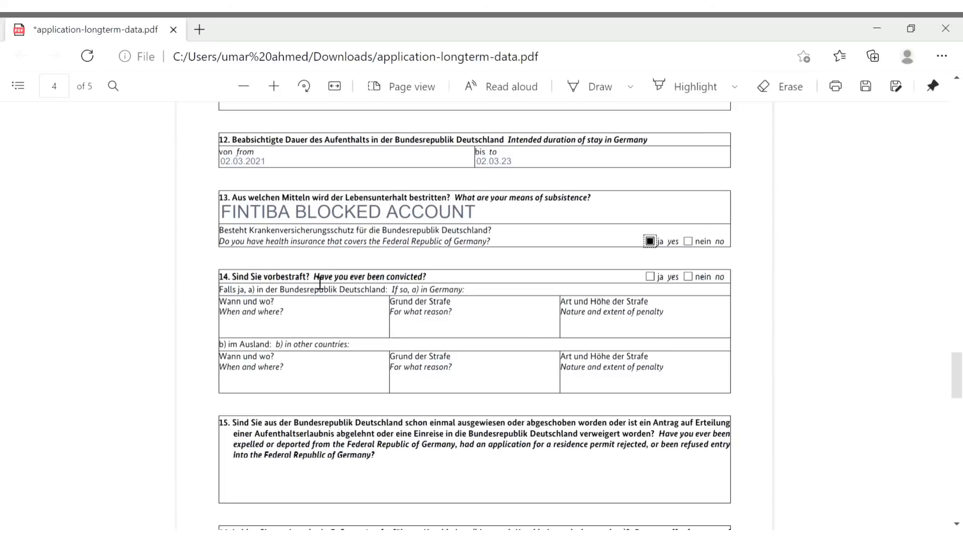
{"action": "left_click_drag", "start_coordinate": [314, 278], "coordinate": [435, 277]}
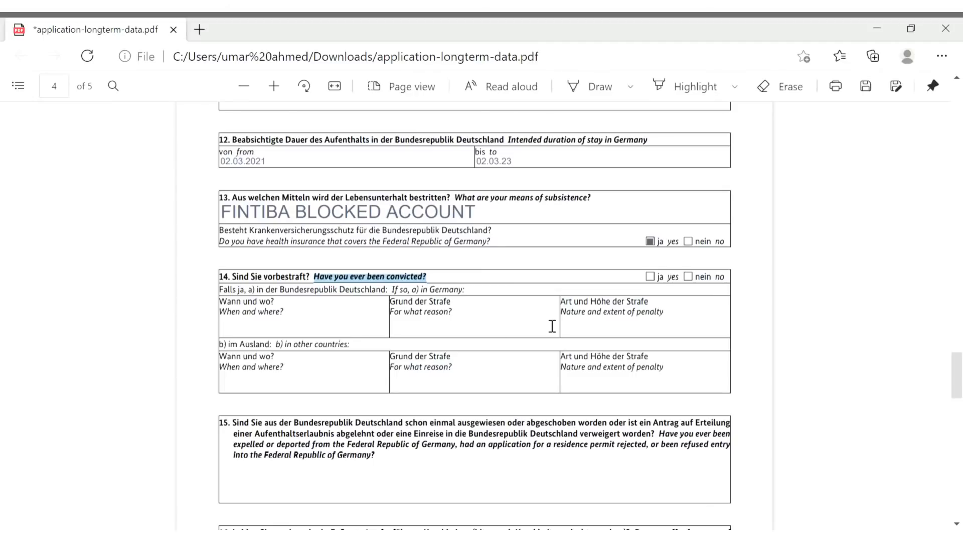
{"action": "left_click", "coordinate": [688, 277]}
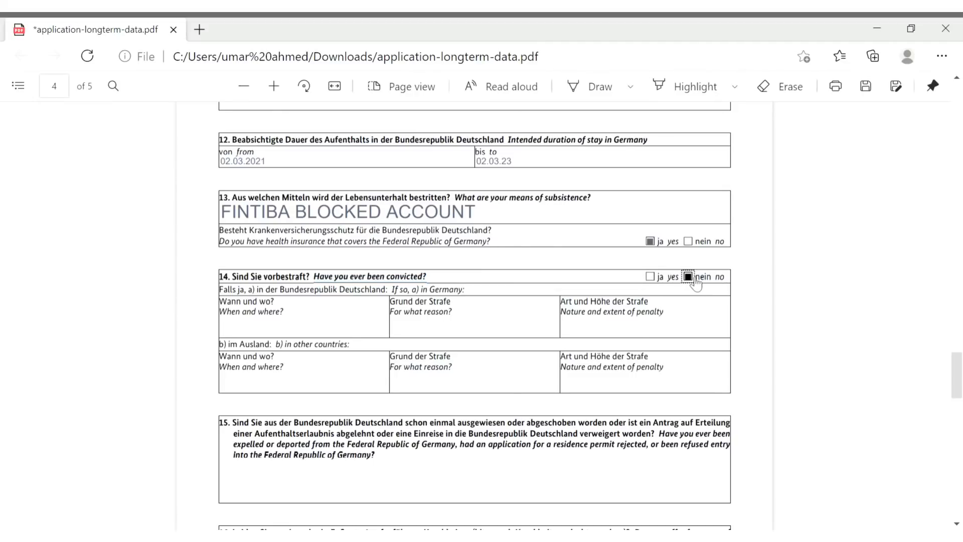
Answer NO to question 15 on expulsion or refused entry
{"action": "scroll", "coordinate": [626, 351], "scroll_direction": "down", "scroll_amount": 3}
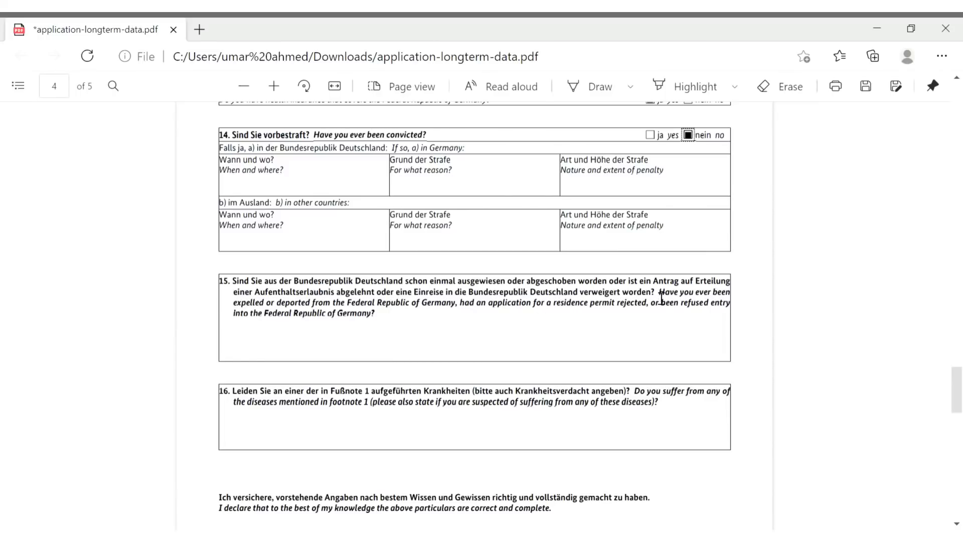
{"action": "left_click_drag", "start_coordinate": [660, 293], "coordinate": [730, 313]}
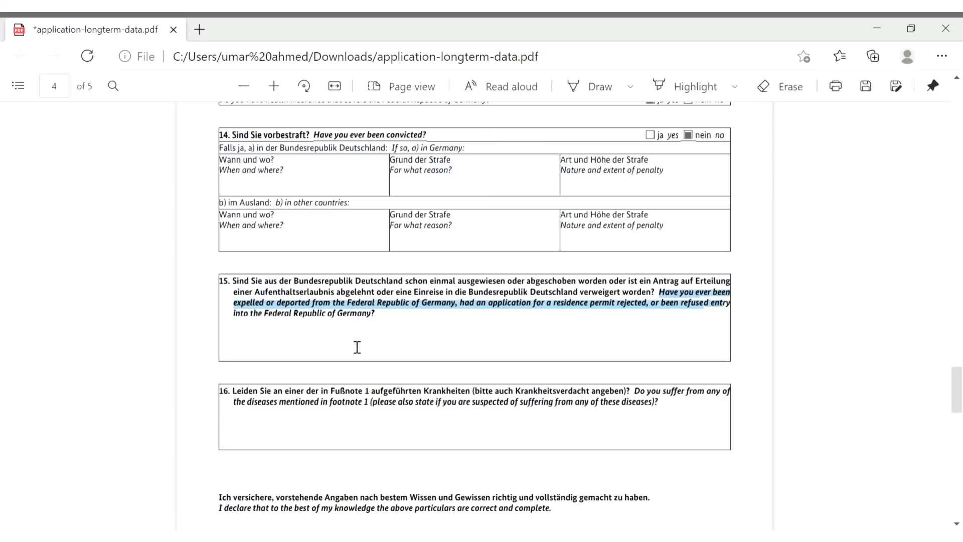
{"action": "left_click", "coordinate": [357, 347]}
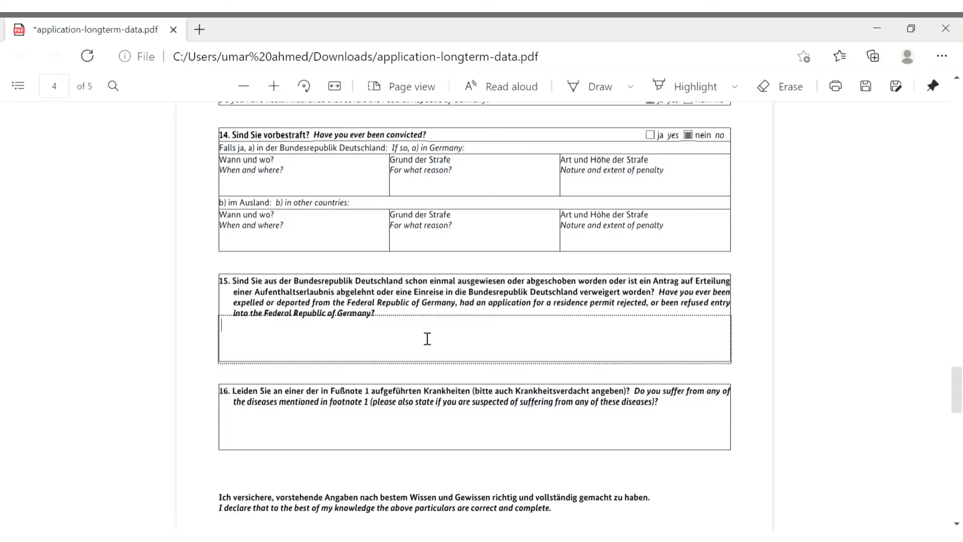
{"action": "type", "text": "NI"}
{"action": "type", "text": "O"}
{"action": "left_click", "coordinate": [402, 447]}
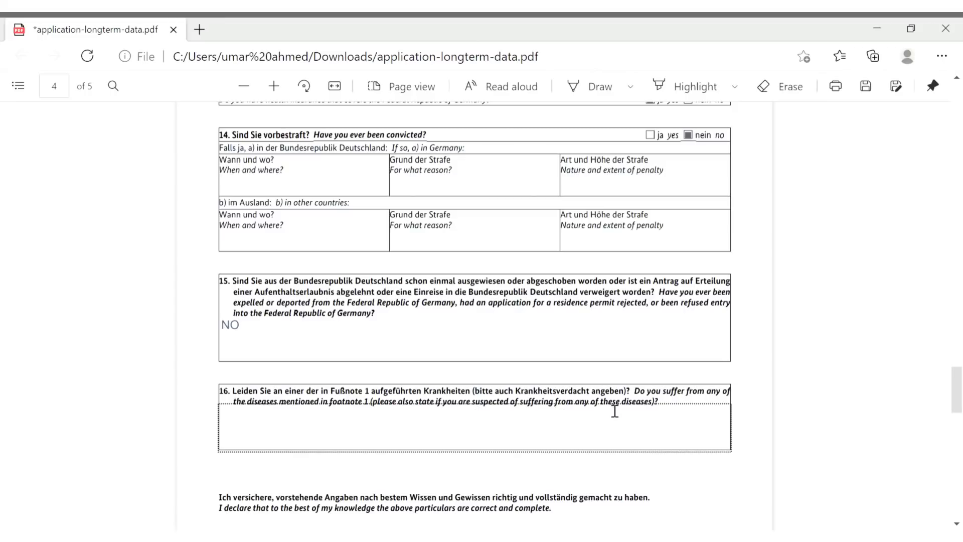
Answer NO to the disease question and write KARACHI,23.2.2021 on the place-and-date line
{"action": "type", "text": "NO"}
{"action": "scroll", "coordinate": [570, 451], "scroll_direction": "down", "scroll_amount": 4}
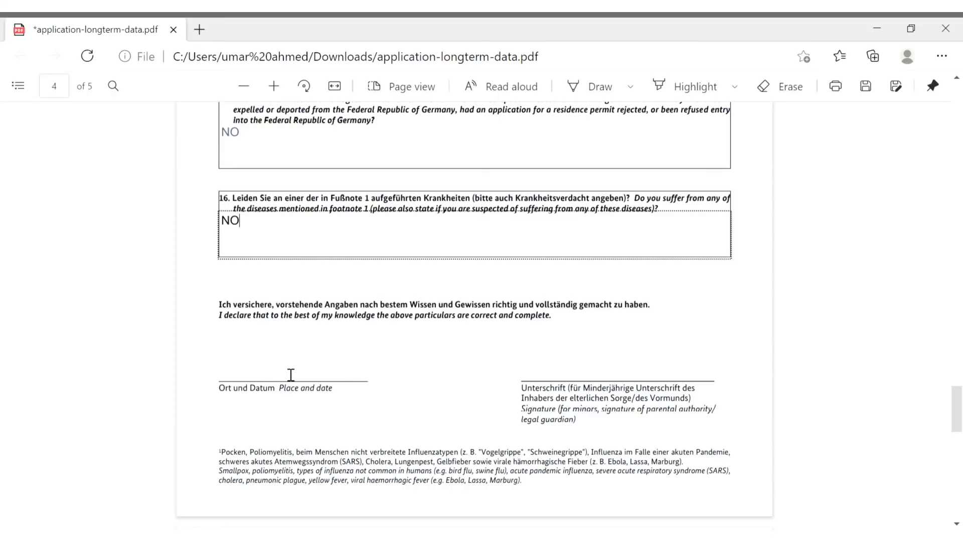
{"action": "left_click", "coordinate": [261, 376]}
{"action": "type", "text": "KATRACHI"}
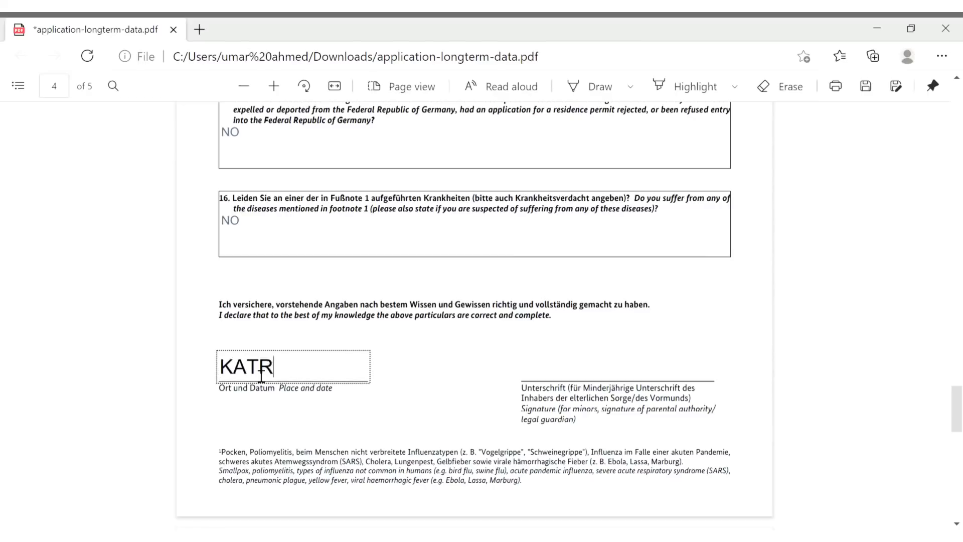
{"action": "key", "text": "BackSpace"}
{"action": "key", "text": "BackSpace"}
{"action": "key", "text": "BackSpace"}
{"action": "key", "text": "BackSpace"}
{"action": "key", "text": "BackSpace"}
{"action": "key", "text": "BackSpace"}
{"action": "type", "text": "RACHI,"}
{"action": "type", "text": "2"}
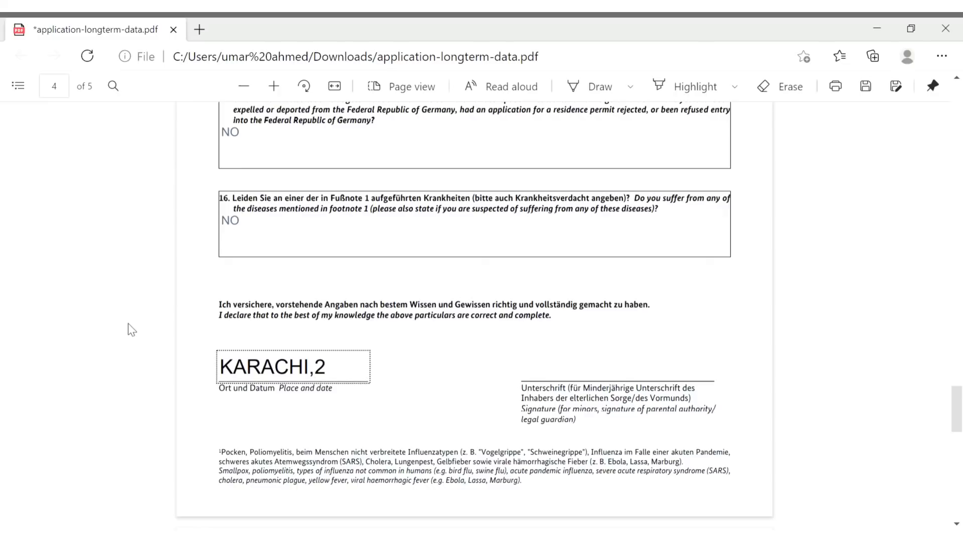
{"action": "type", "text": "3.2.2021"}
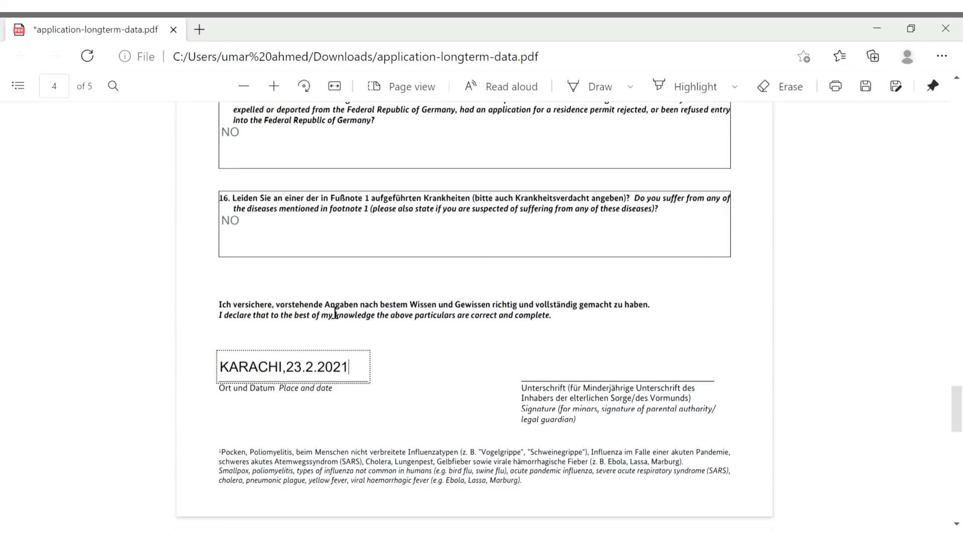
{"action": "left_click", "coordinate": [574, 357]}
{"action": "scroll", "coordinate": [577, 361], "scroll_direction": "up", "scroll_amount": 1}
{"action": "scroll", "coordinate": [573, 355], "scroll_direction": "up", "scroll_amount": 6}
{"action": "scroll", "coordinate": [573, 354], "scroll_direction": "up", "scroll_amount": 2}
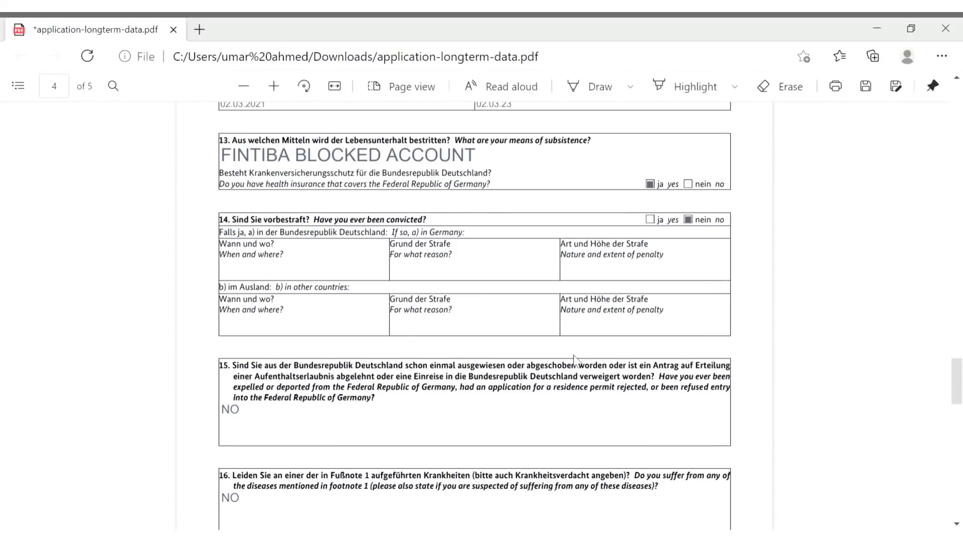